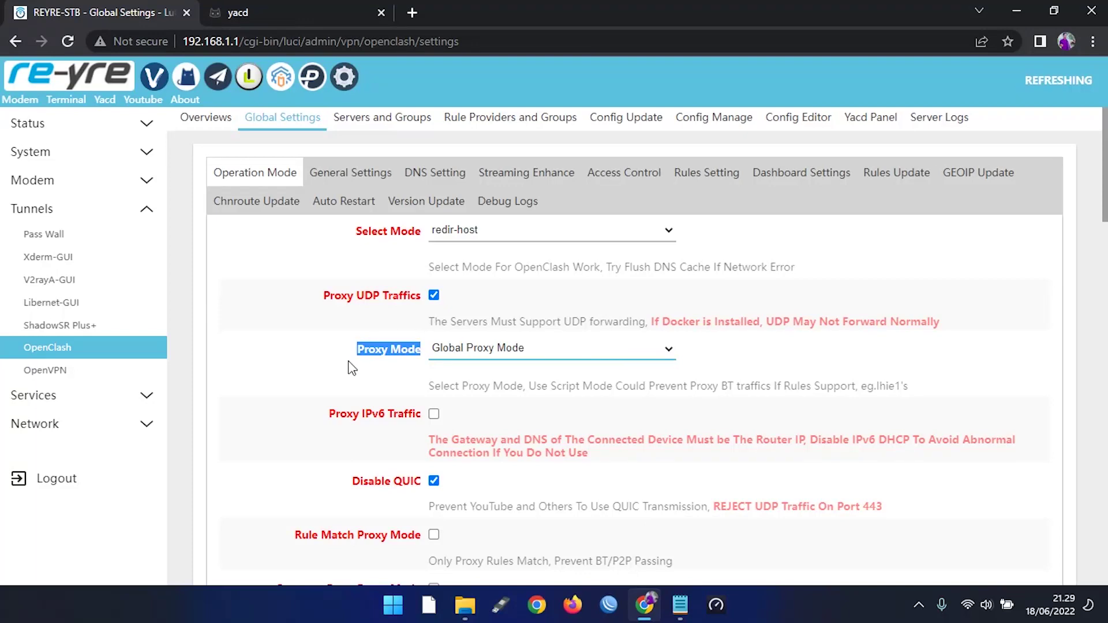
Commit the OpenClash global settings and open the Servers and Groups page to view the Proxies list.
scroll(372, 347, down, 20)
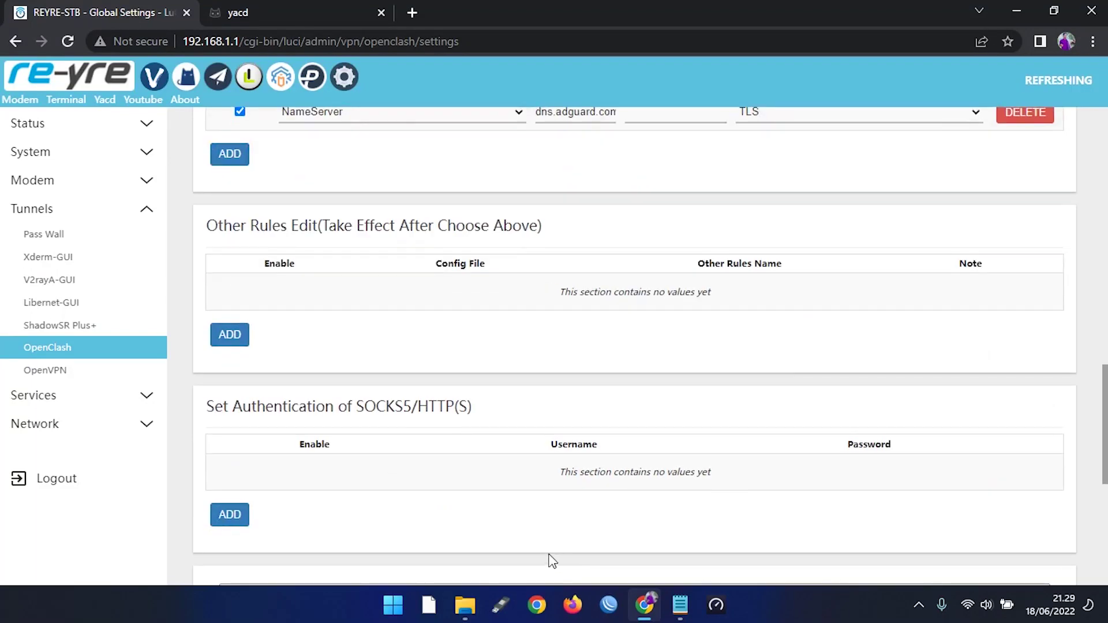
click(429, 503)
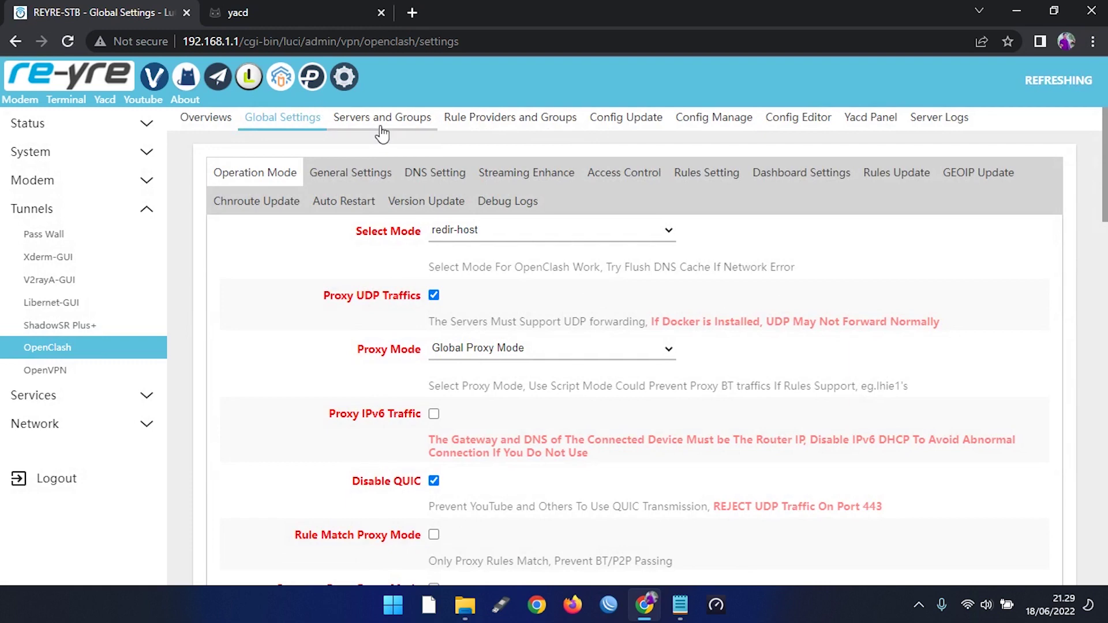
click(379, 117)
scroll(503, 381, down, 5)
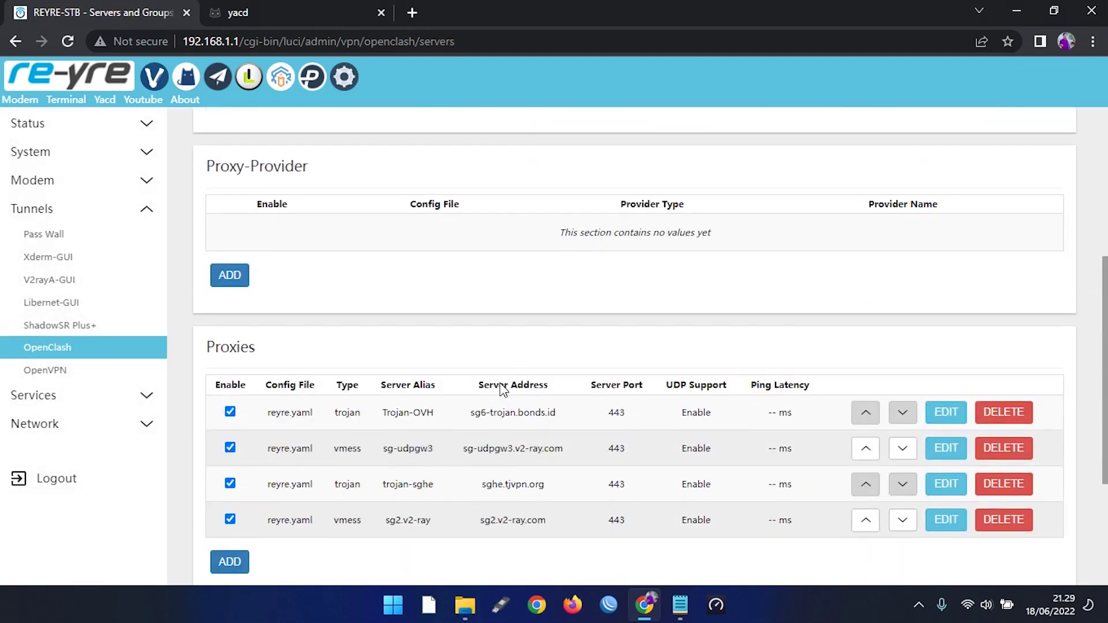
scroll(558, 274, up, 3)
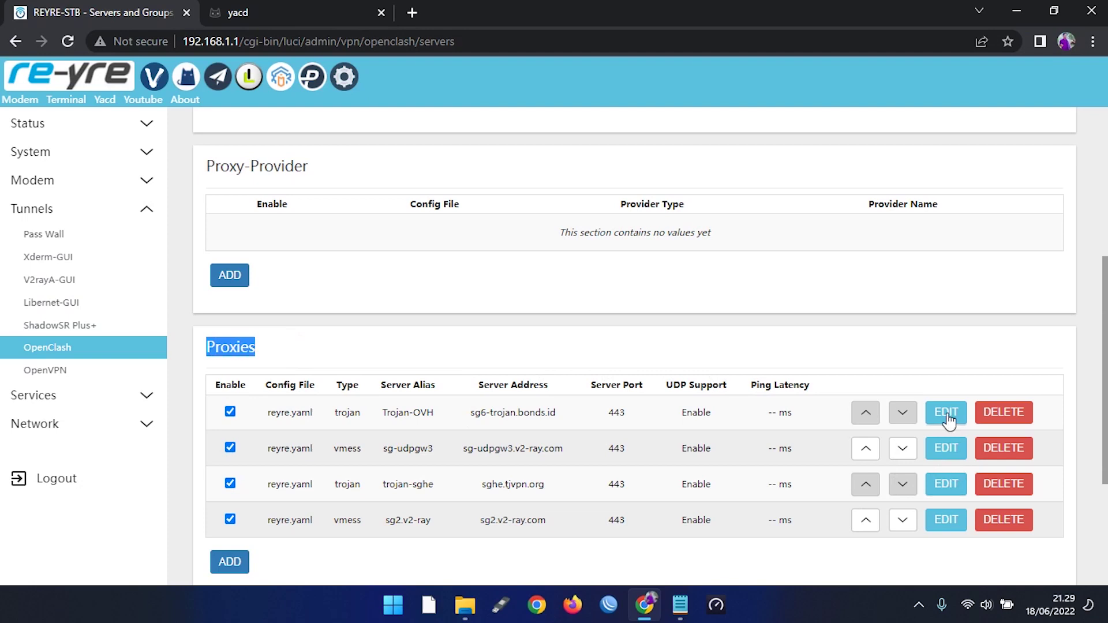
Inspect the Proxy Group setting of the Trojan-OVH proxy and return to the servers list without committing.
click(947, 413)
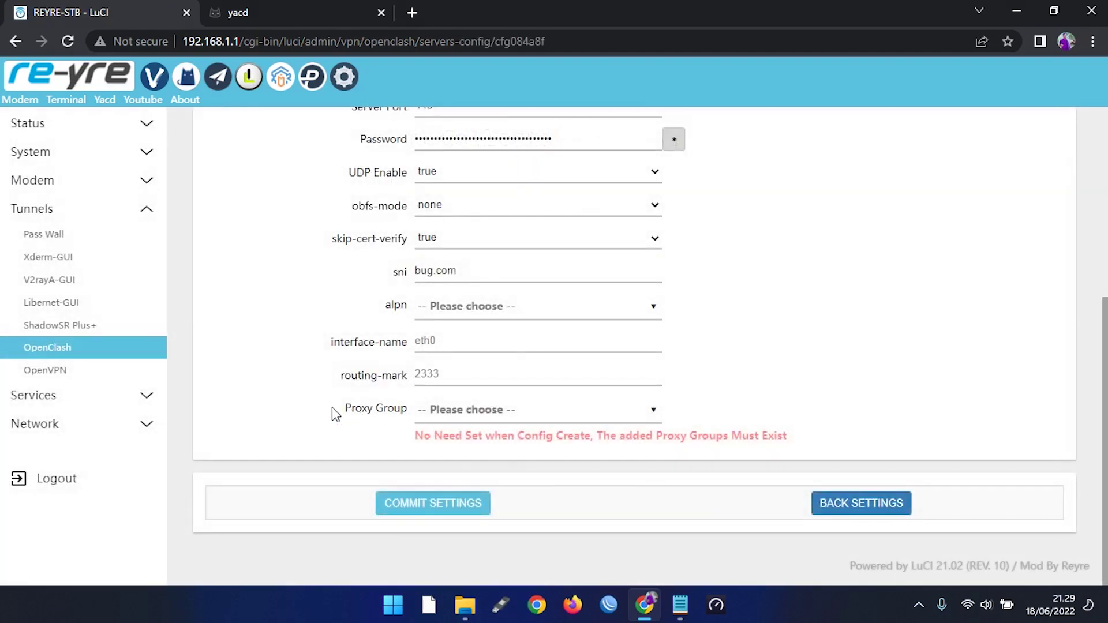
drag(332, 408, 439, 405)
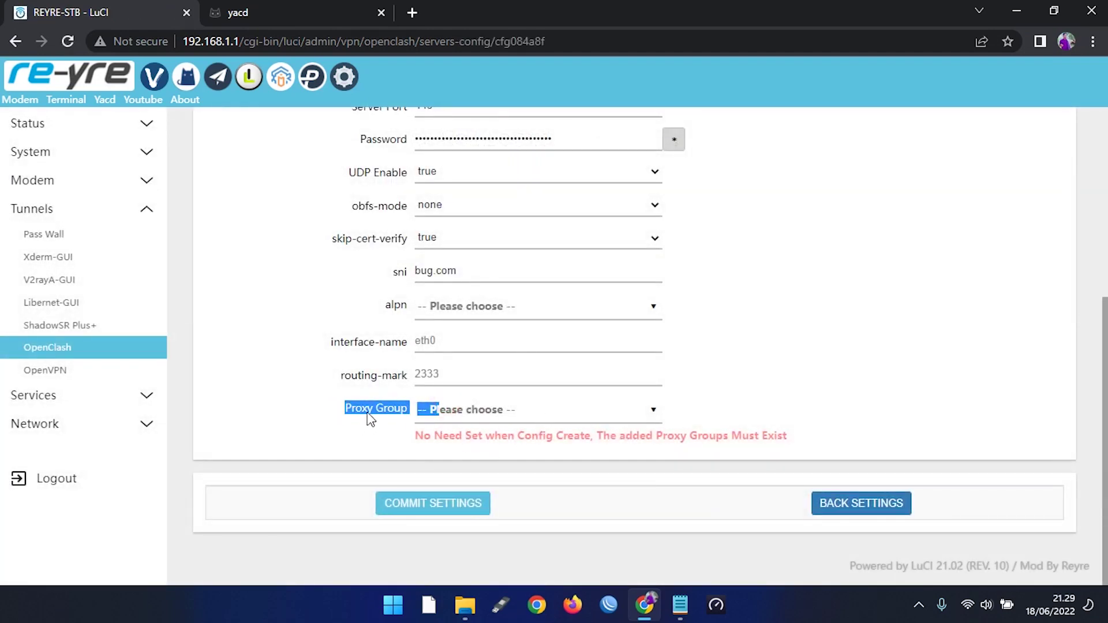
click(864, 505)
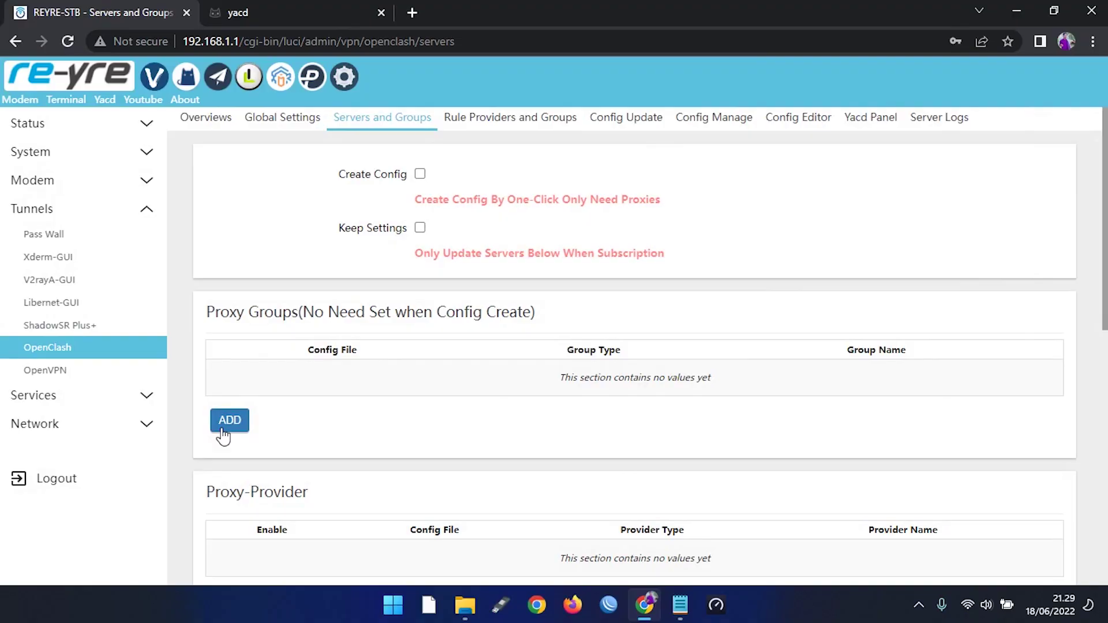
Add a proxy group with config file reyre.yaml, group type URL-Test and group name BEST1.
click(227, 424)
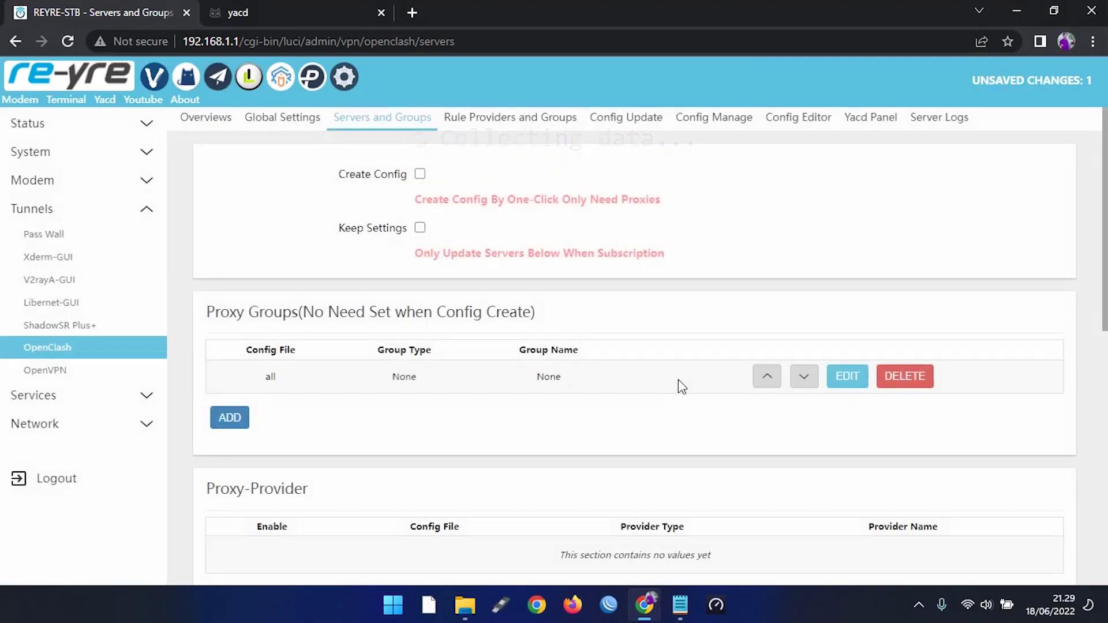
click(845, 378)
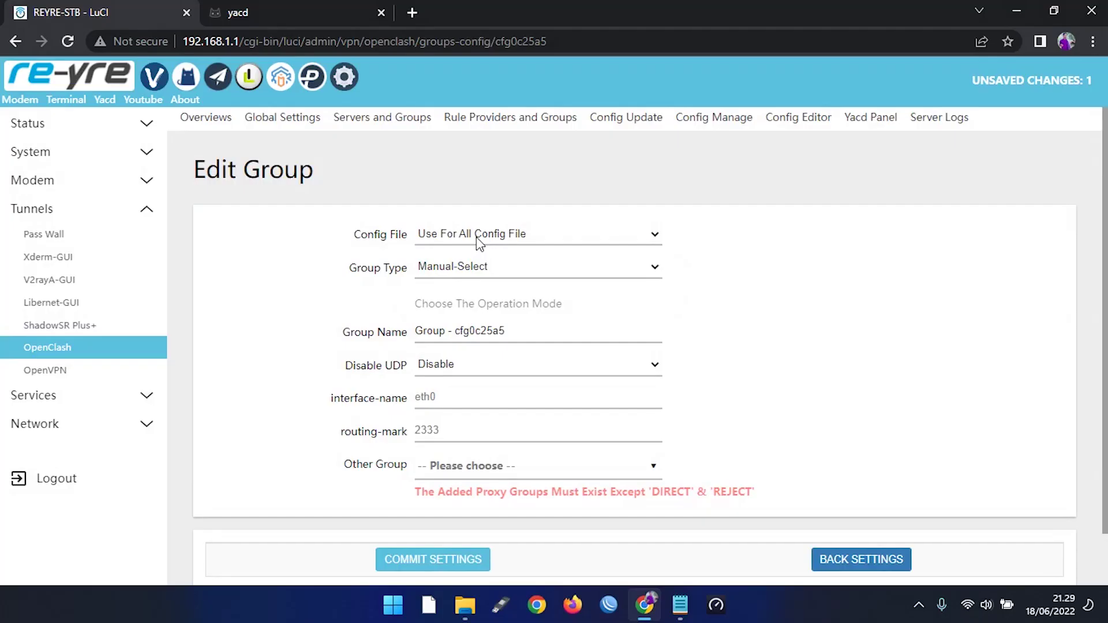
click(478, 239)
click(485, 267)
click(525, 268)
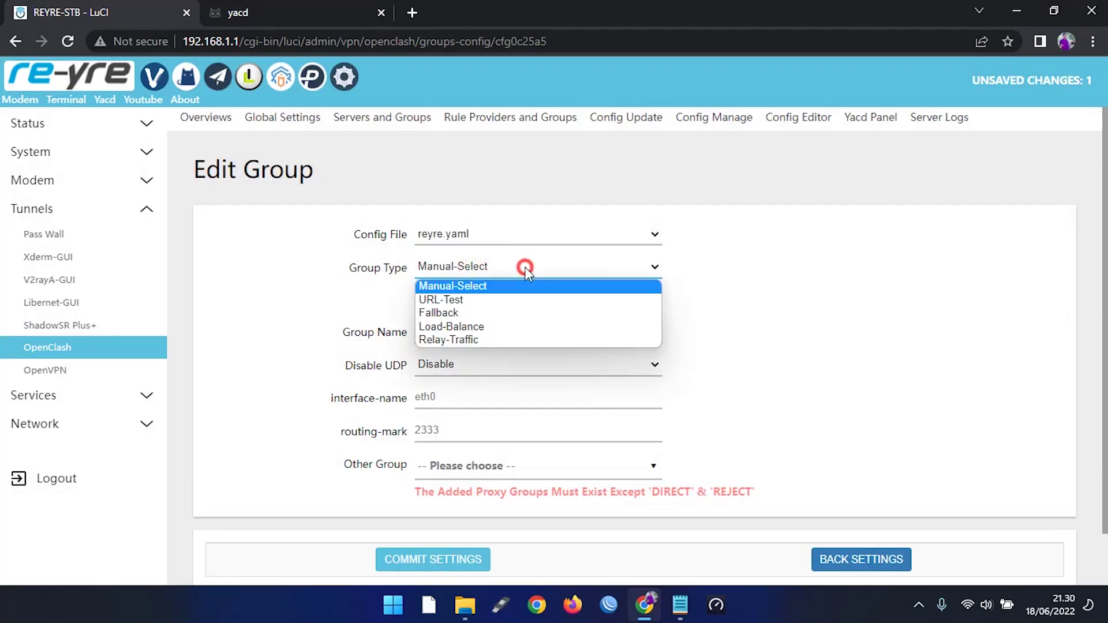
click(491, 300)
drag(526, 334, 404, 335)
text(BES)
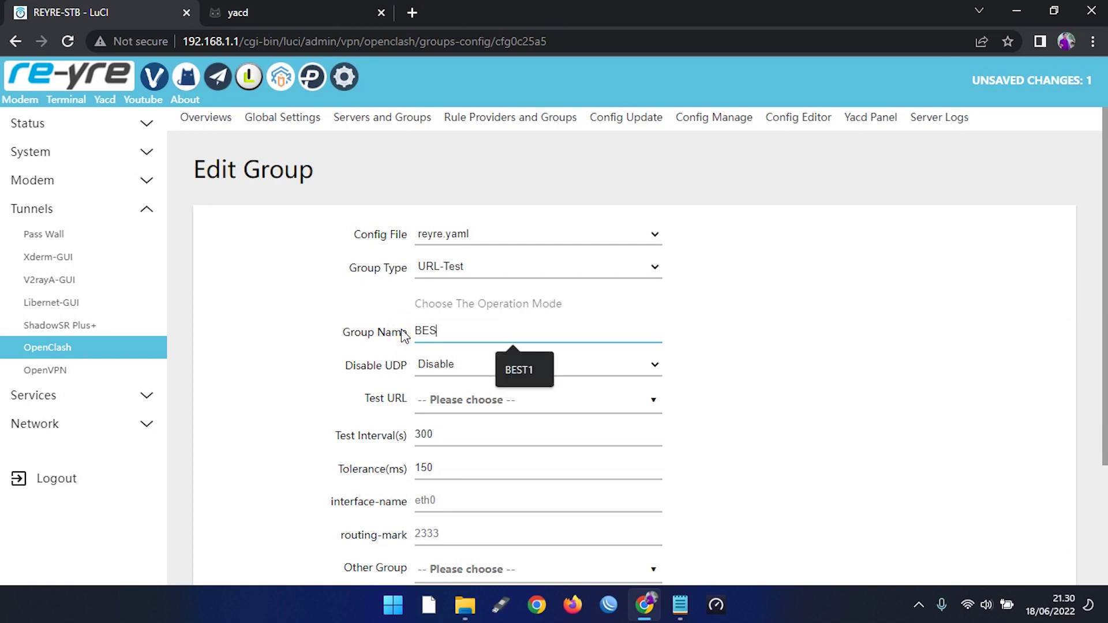
text(T1)
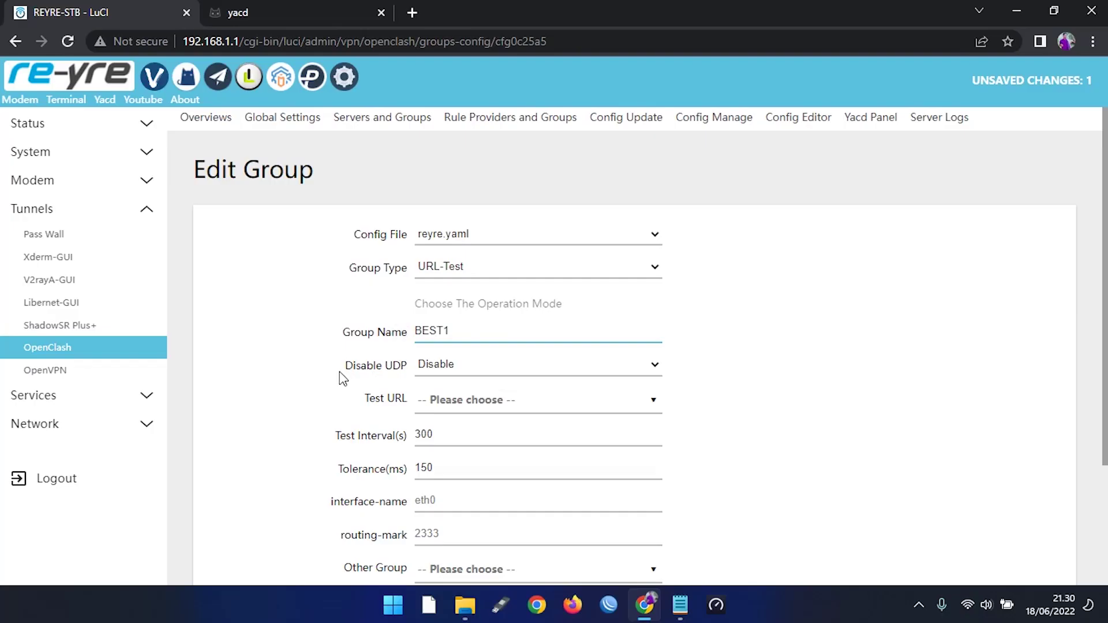
drag(341, 378, 437, 372)
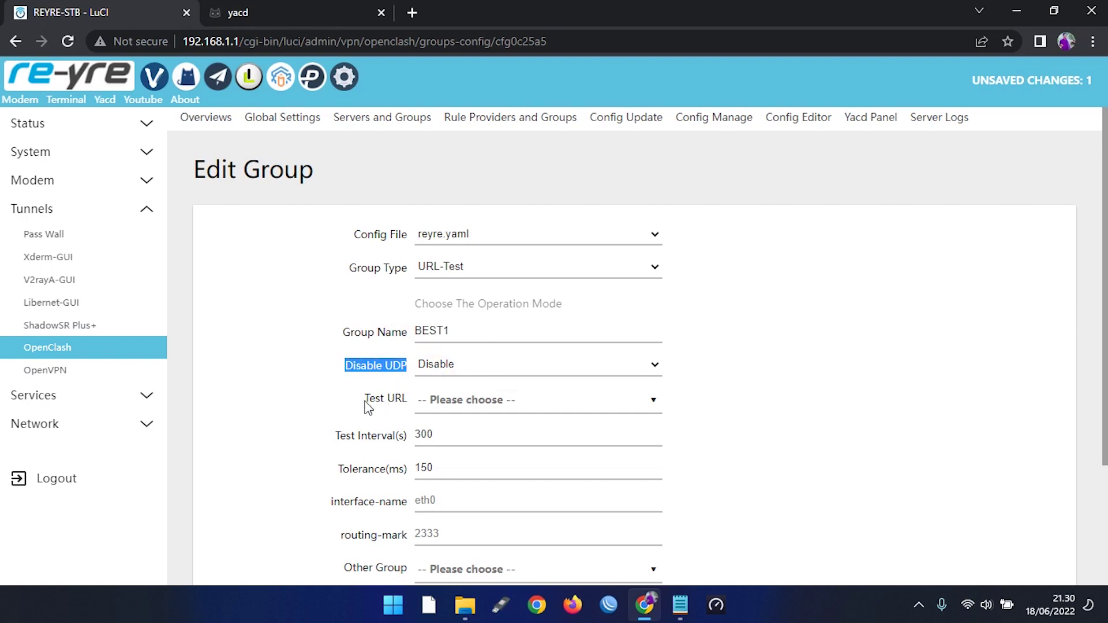
drag(367, 407, 421, 396)
click(470, 407)
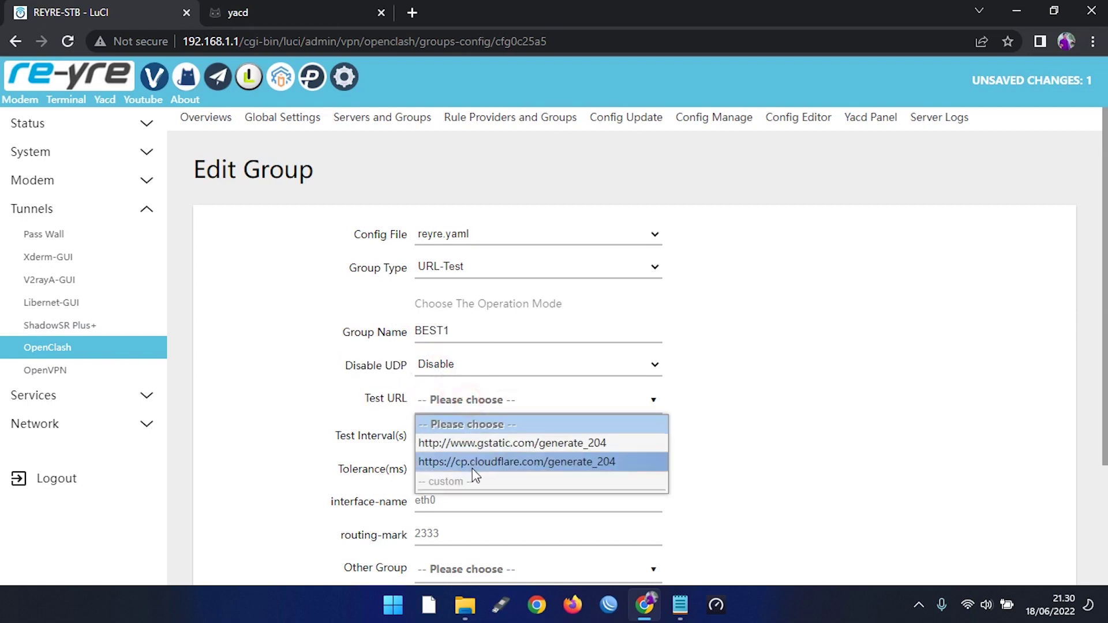
click(513, 443)
scroll(354, 414, down, 3)
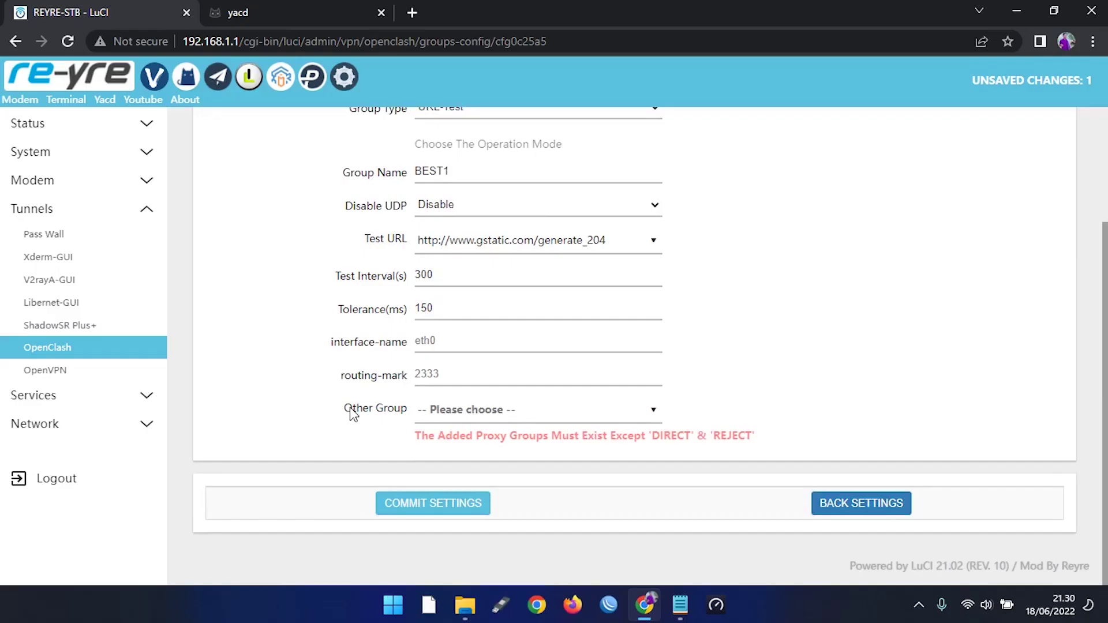
drag(353, 414, 442, 418)
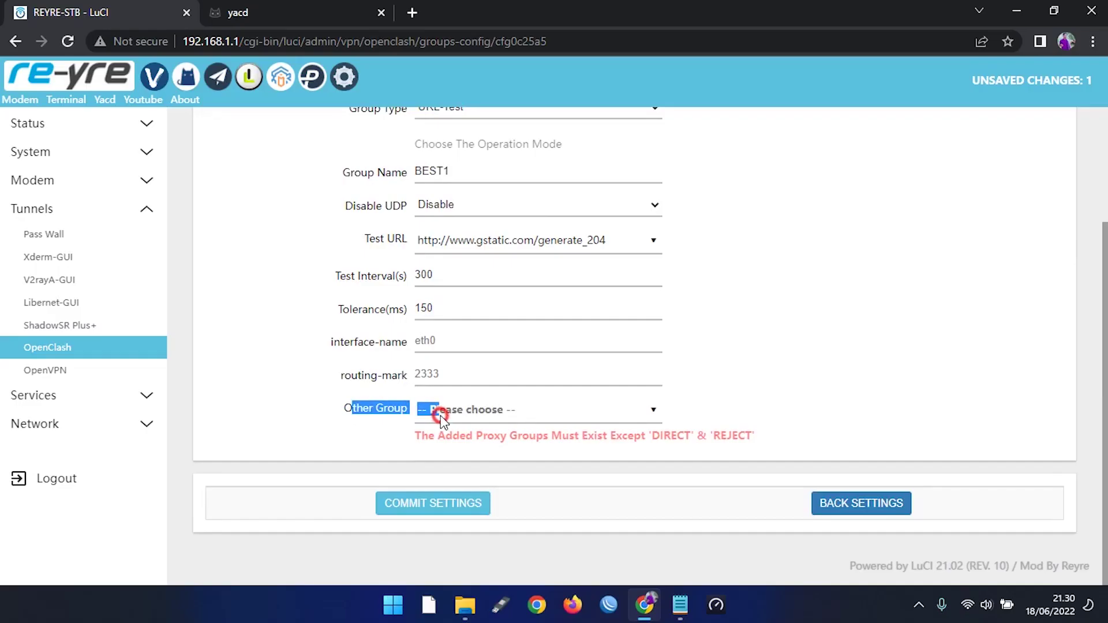
click(447, 512)
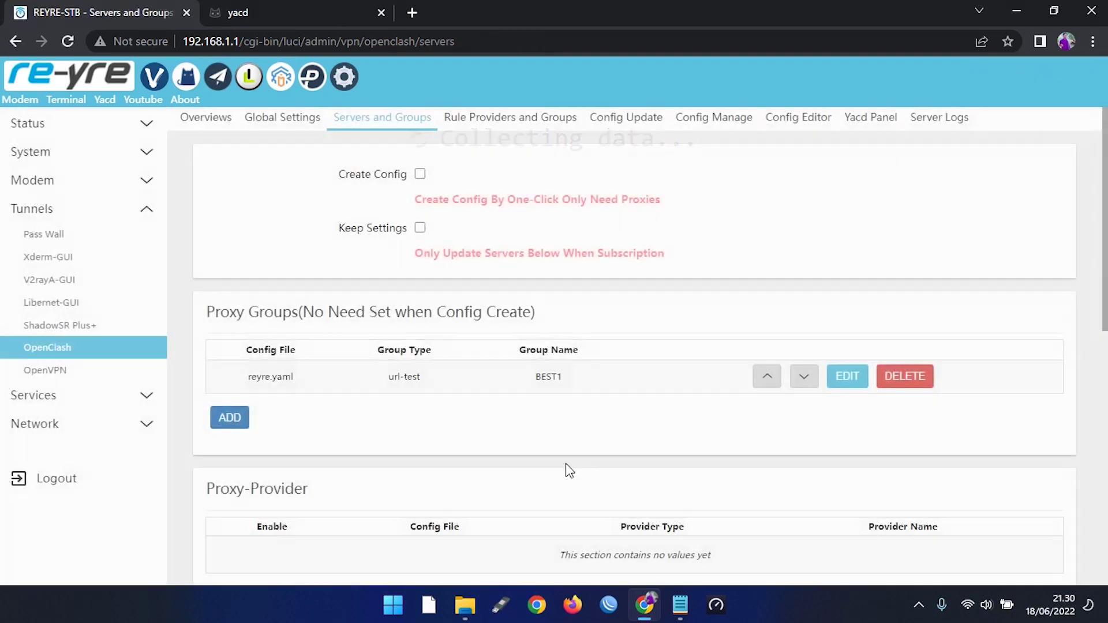
Add a second proxy group with config file reyre.yaml, group type URL-Test and group name BEST2.
scroll(837, 423, down, 2)
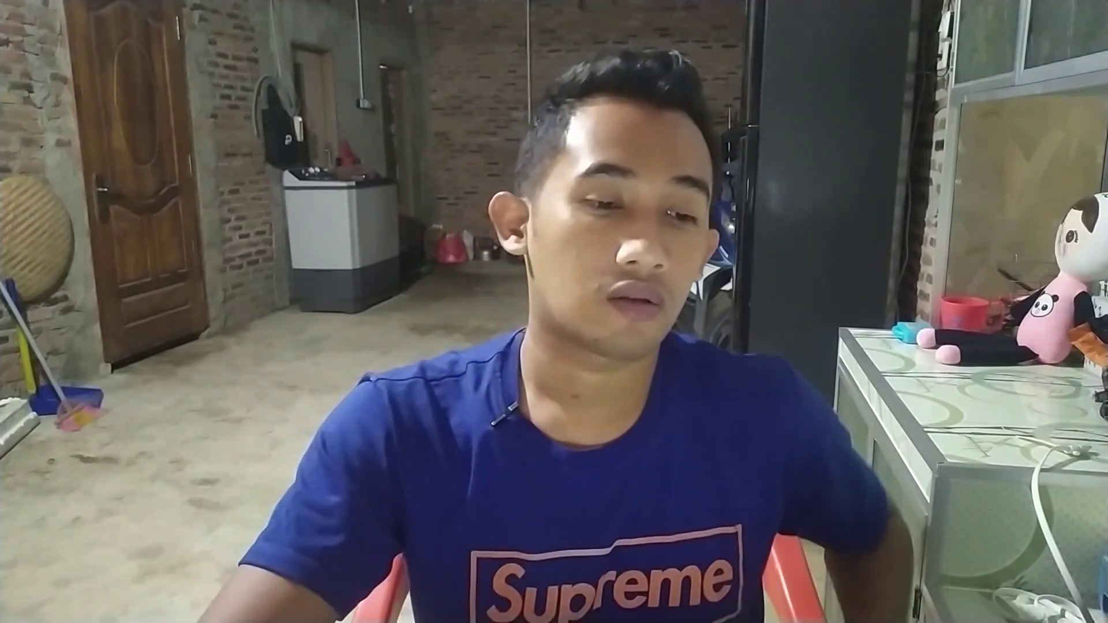
scroll(234, 289, down, 1)
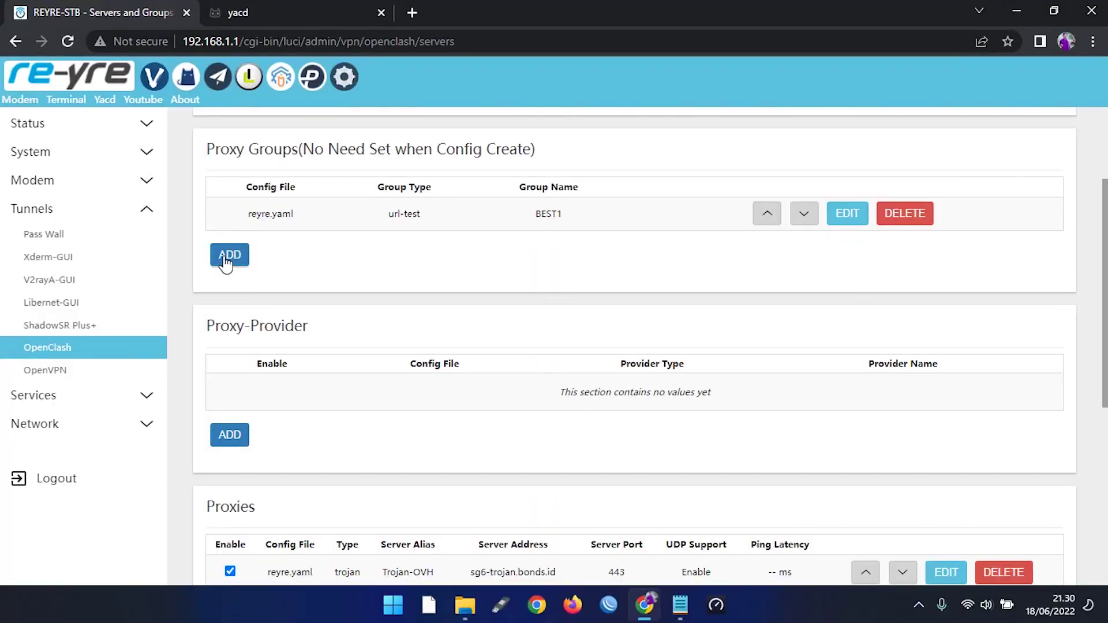
click(225, 258)
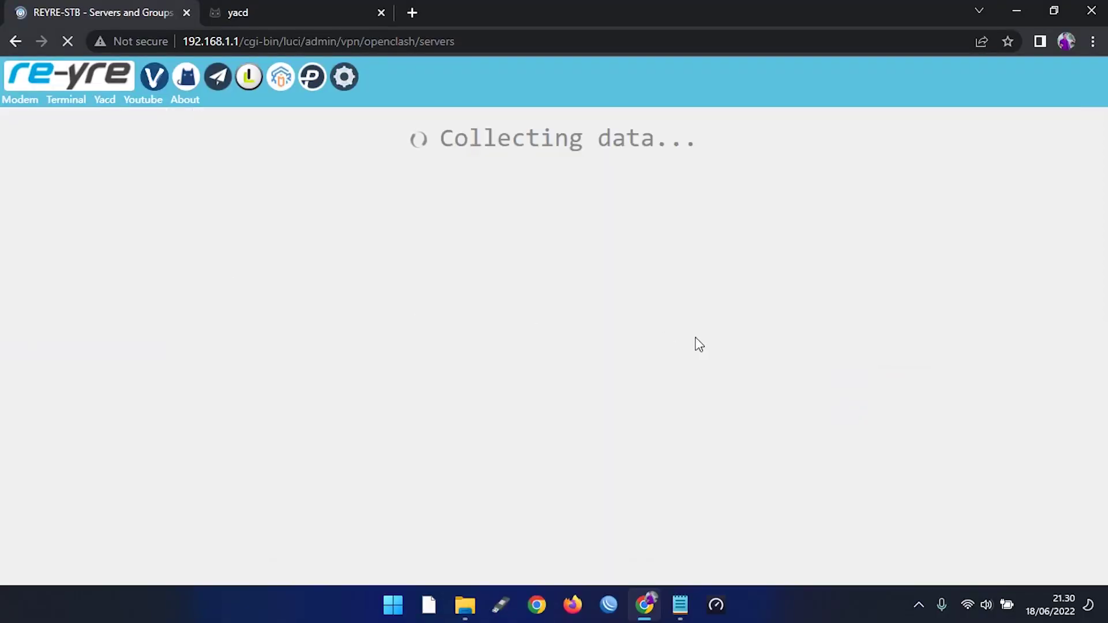
click(851, 169)
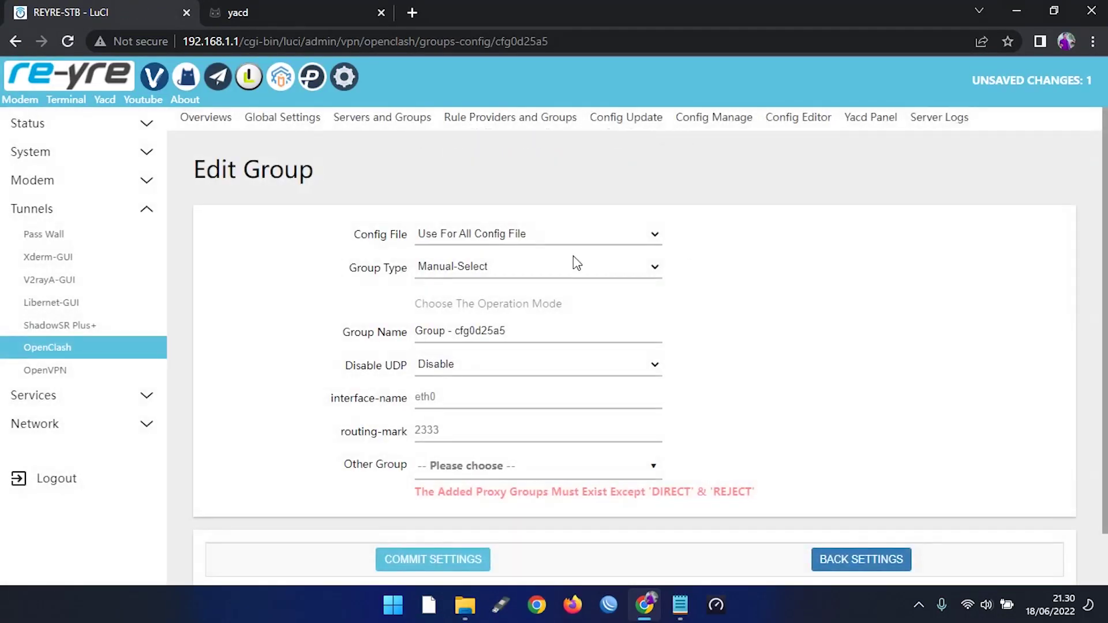
click(476, 234)
click(449, 266)
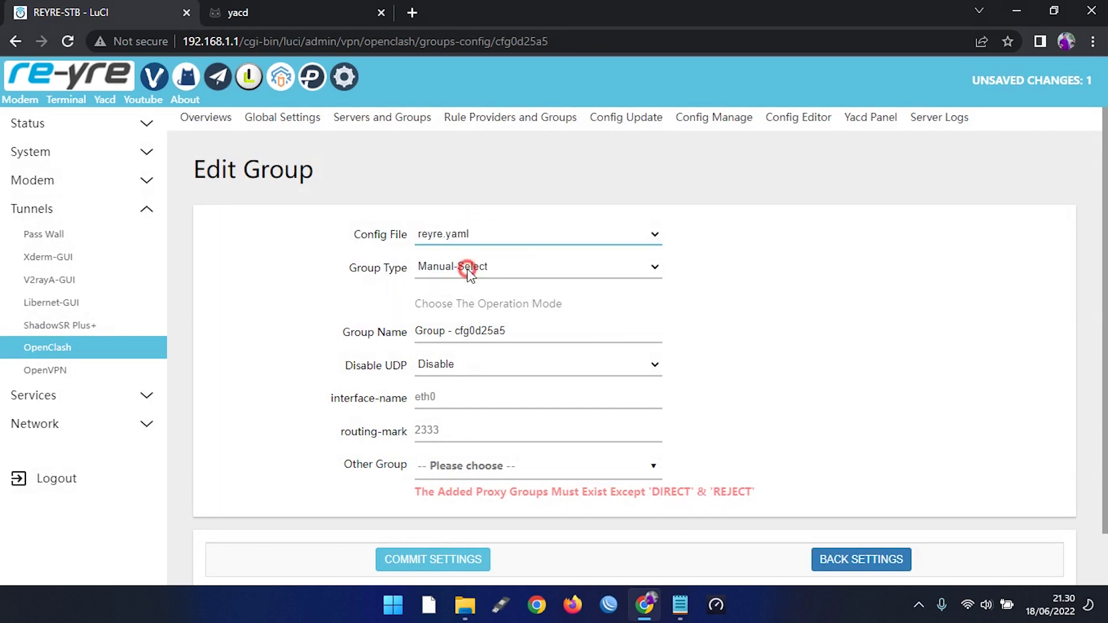
click(451, 267)
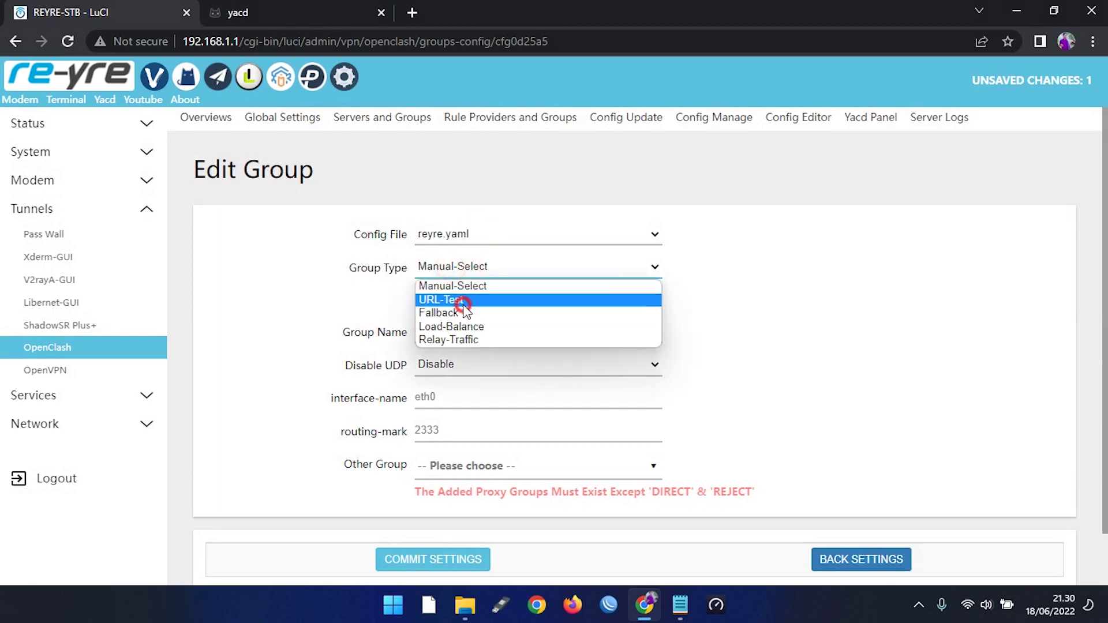
click(453, 300)
drag(520, 331, 328, 333)
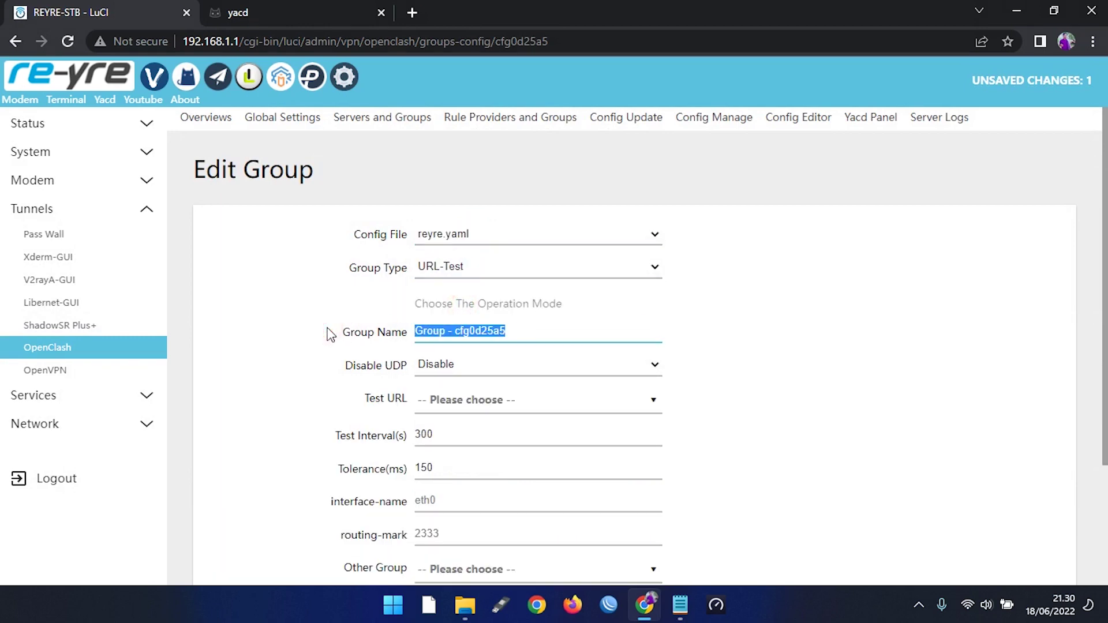
text(BEST2)
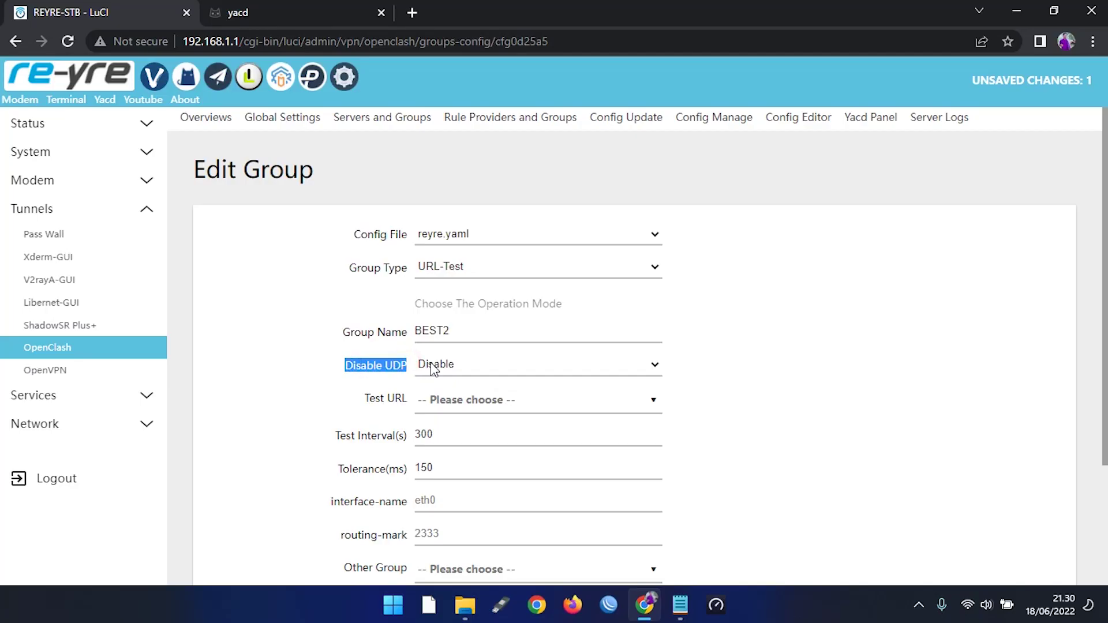
click(388, 396)
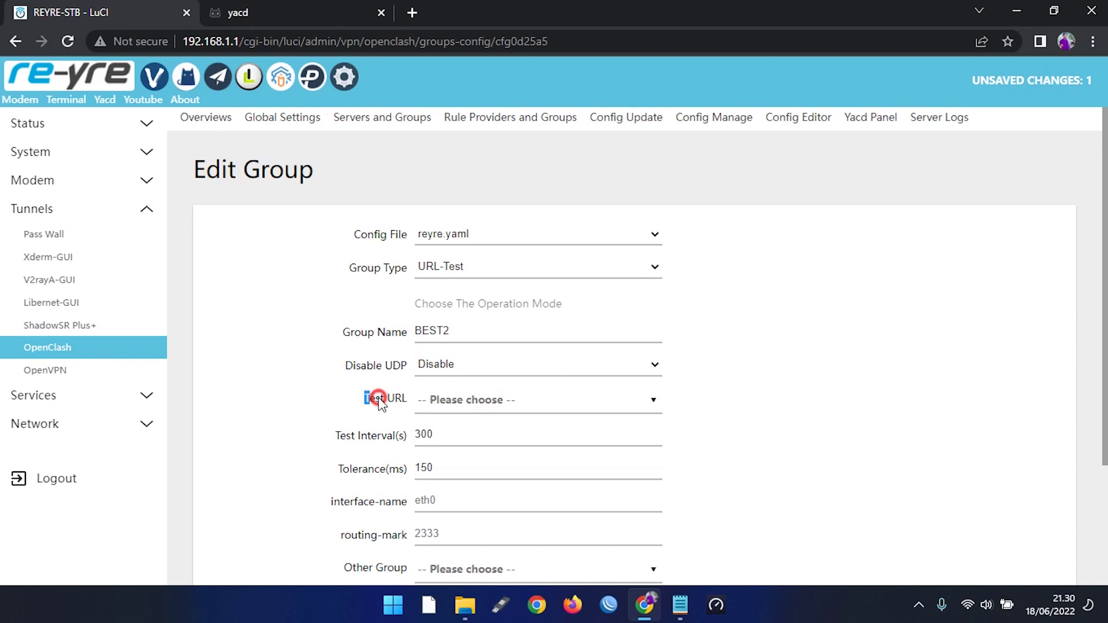
double_click(396, 396)
drag(440, 401, 459, 444)
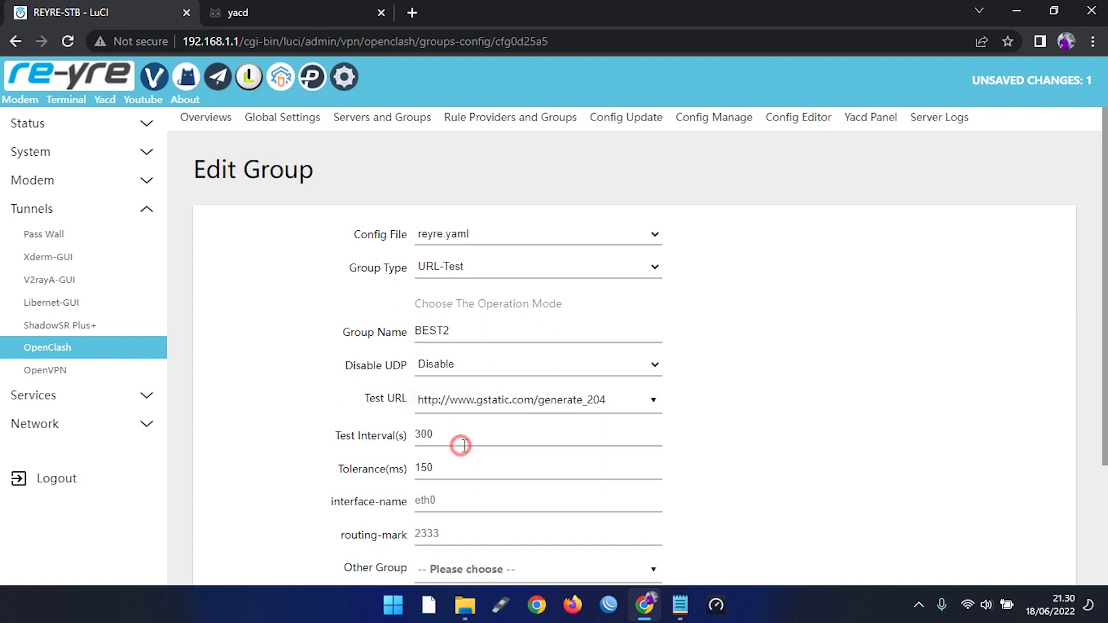
scroll(438, 456, down, 3)
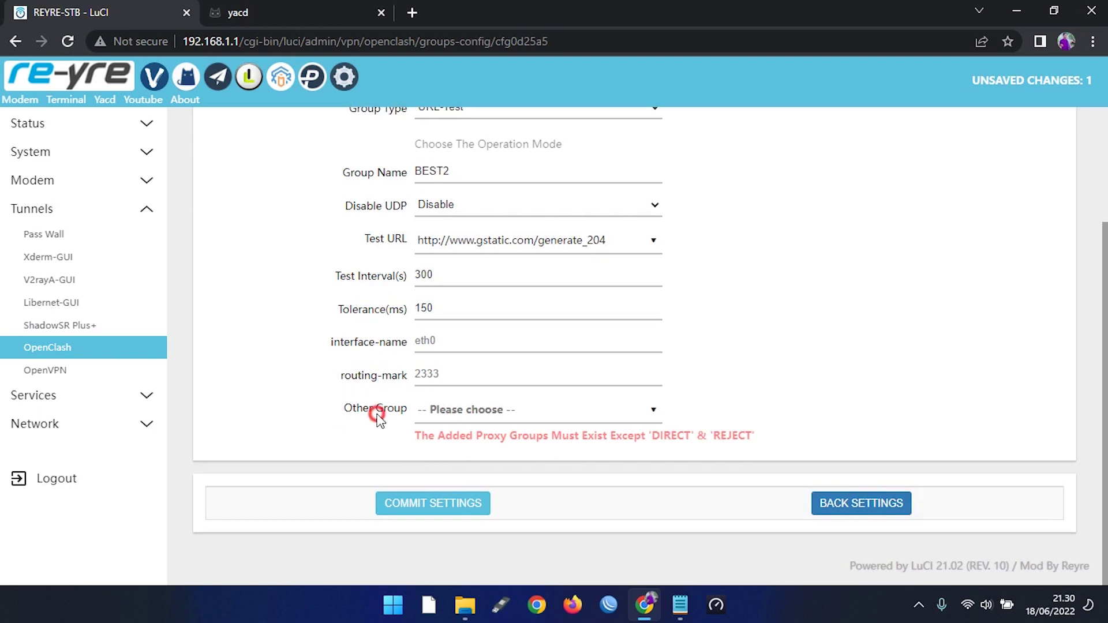
click(434, 507)
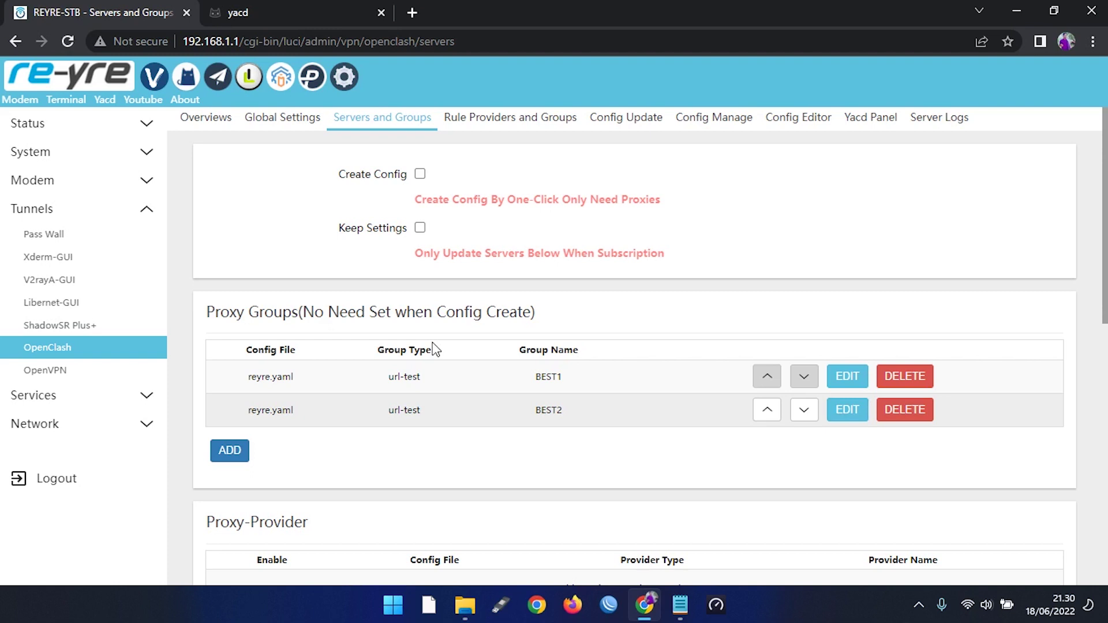
Add a third proxy group with config file reyre.yaml, group type URL-Test and group name THE-BEST.
click(239, 456)
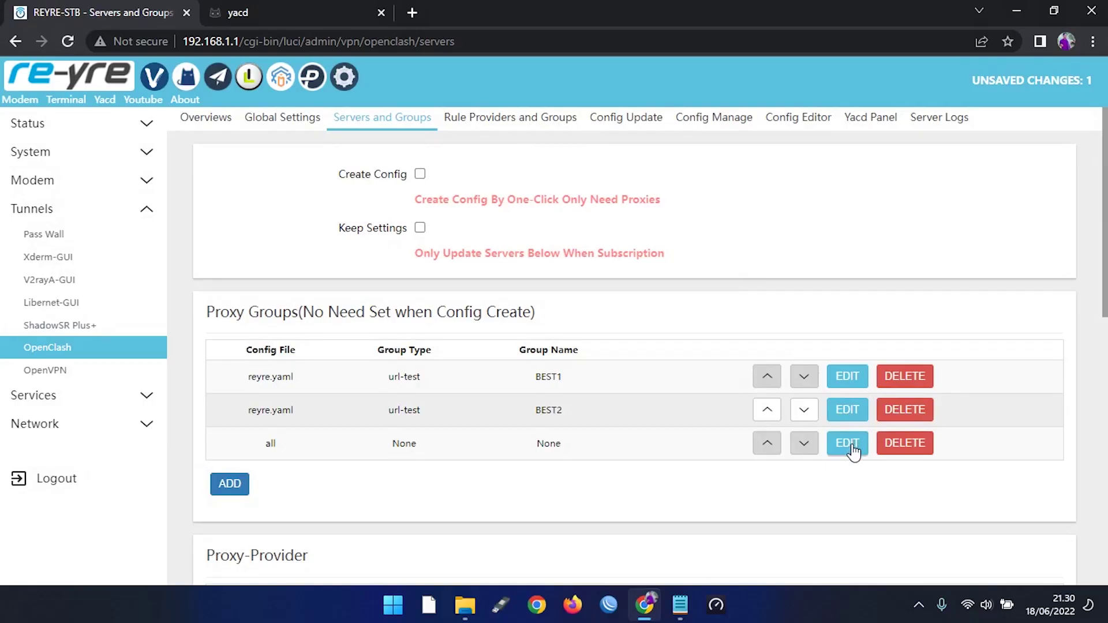
click(847, 444)
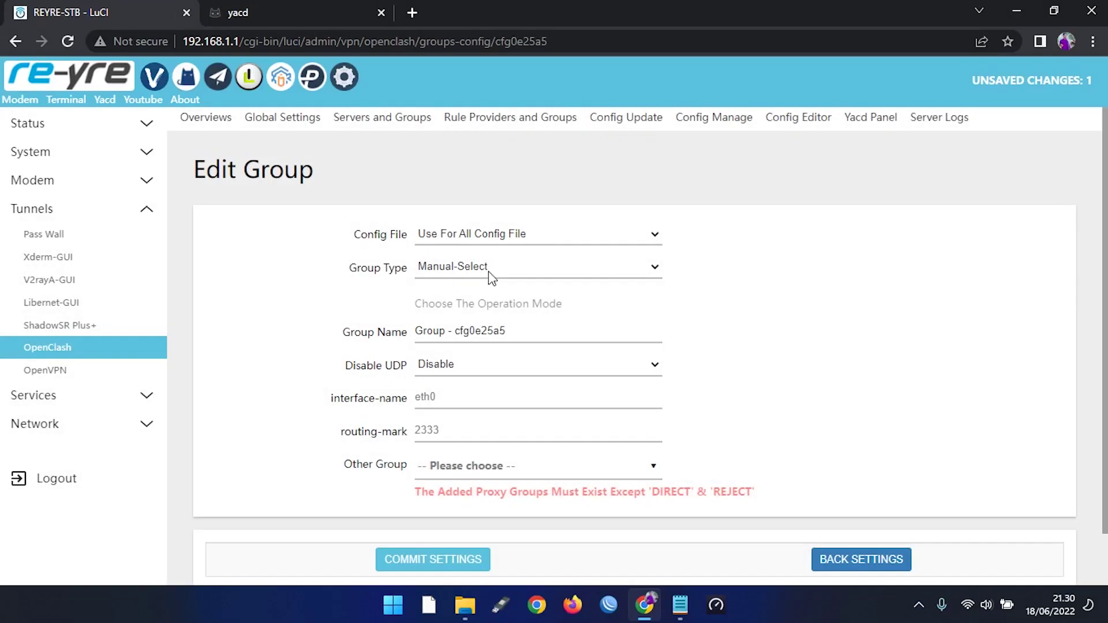
click(455, 239)
click(436, 271)
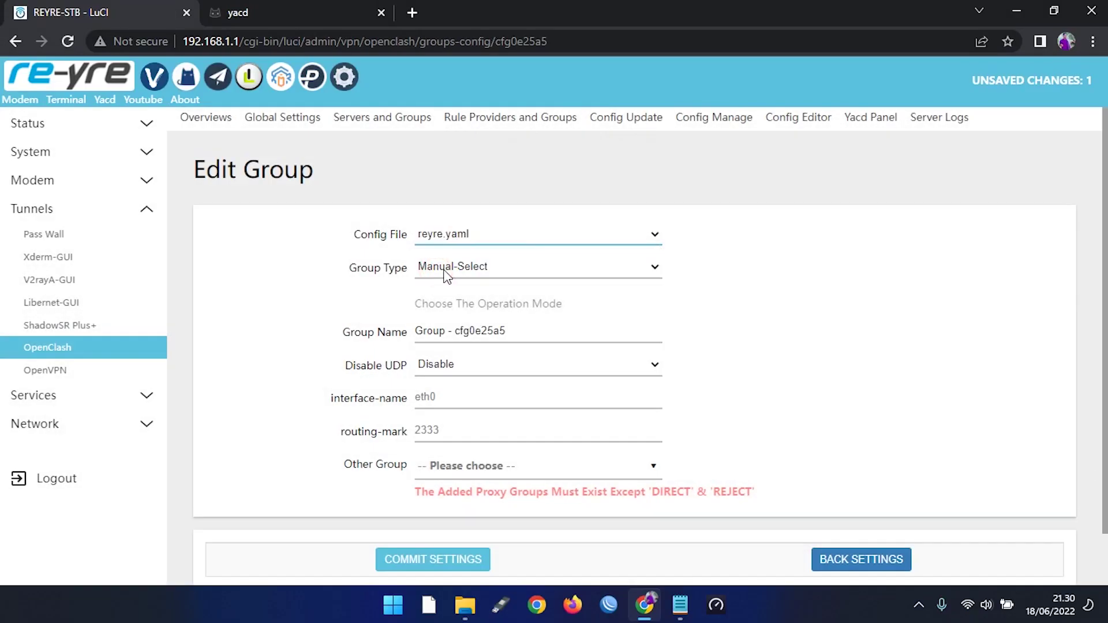
click(444, 271)
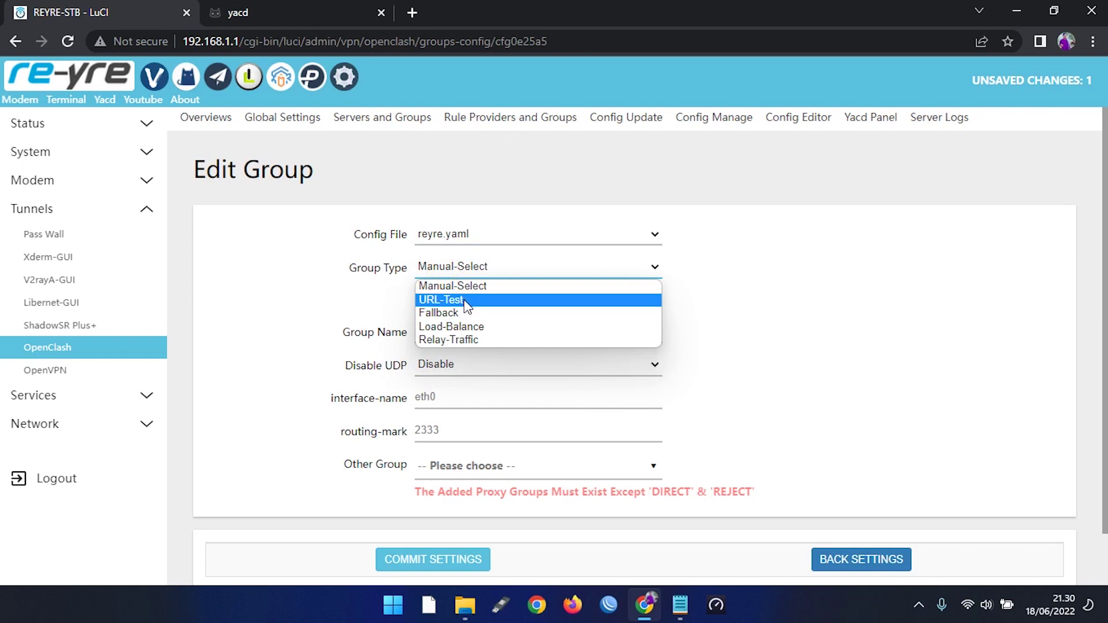
click(466, 300)
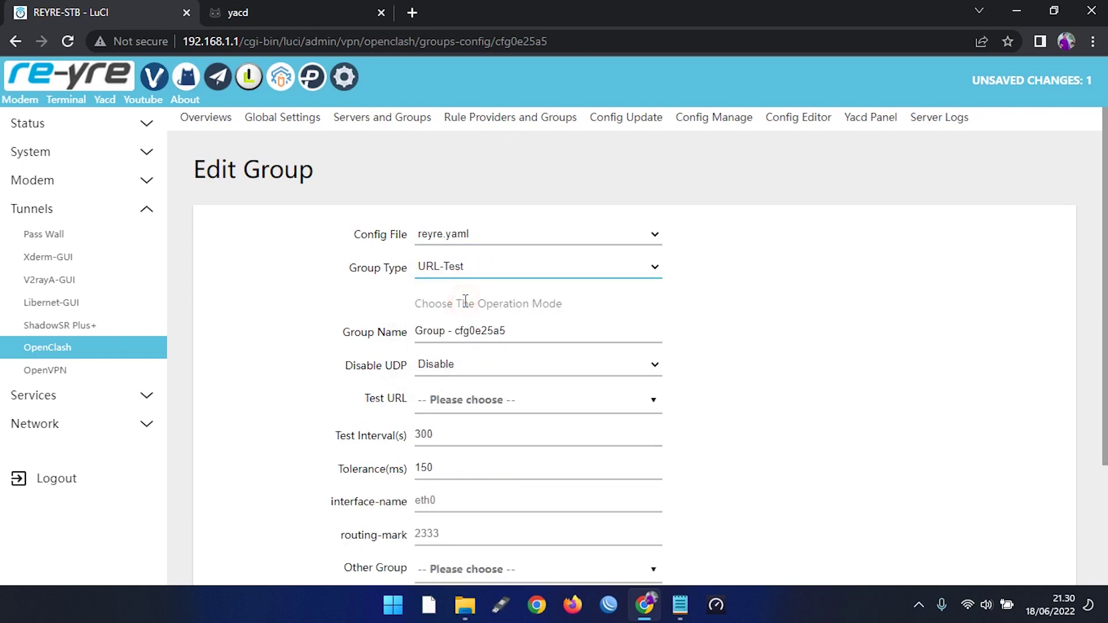
drag(522, 328, 401, 338)
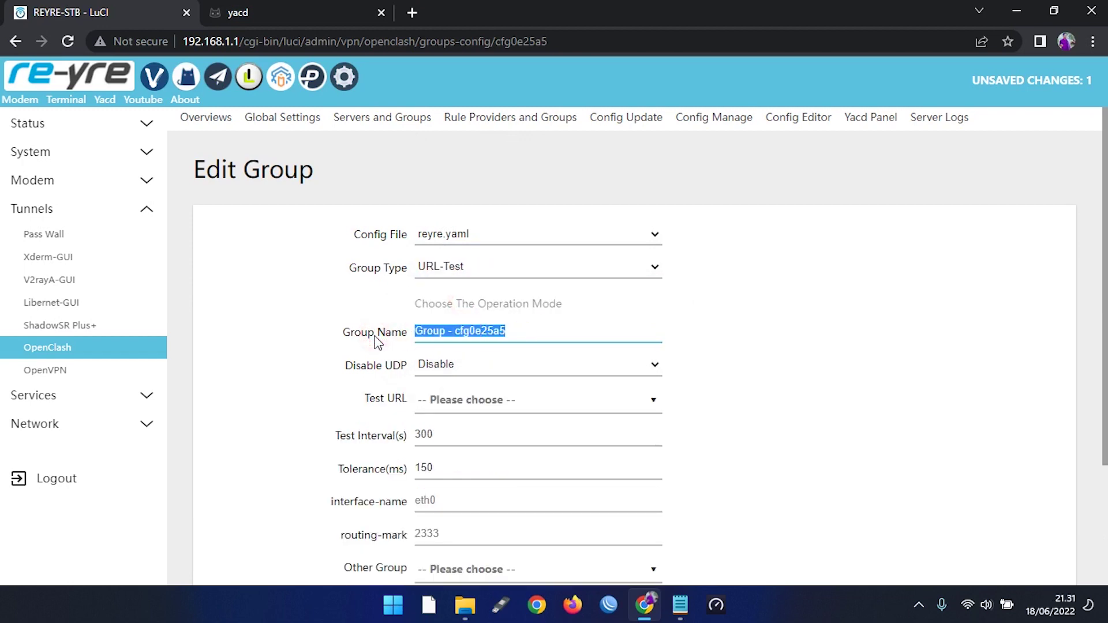
text(TH)
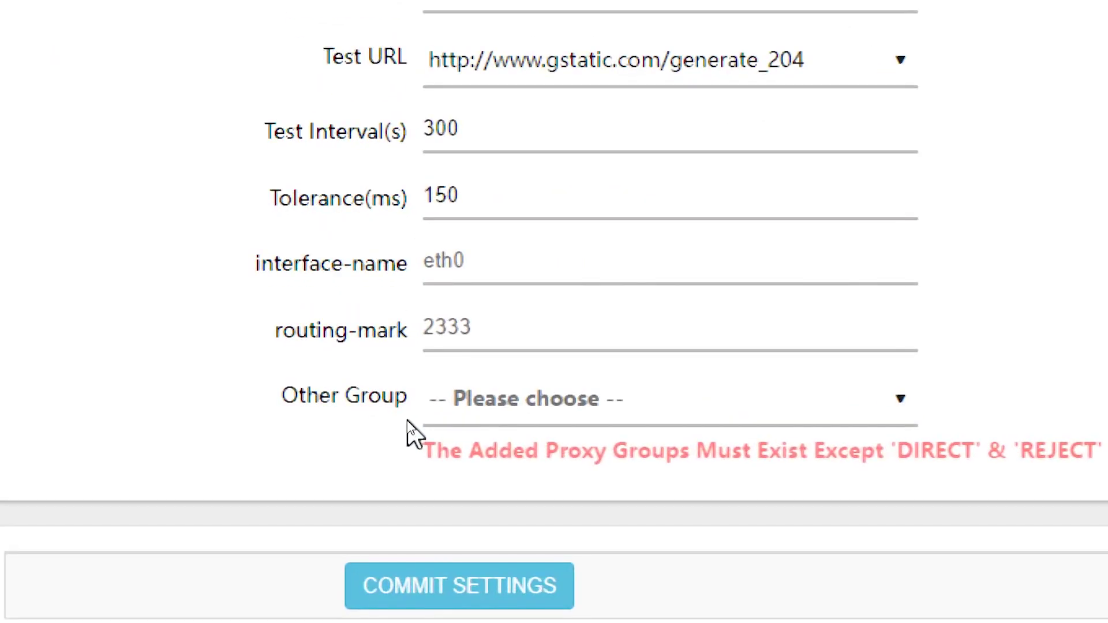
Add BEST1 and BEST2 as other groups of the THE-BEST group and commit the group settings.
click(570, 411)
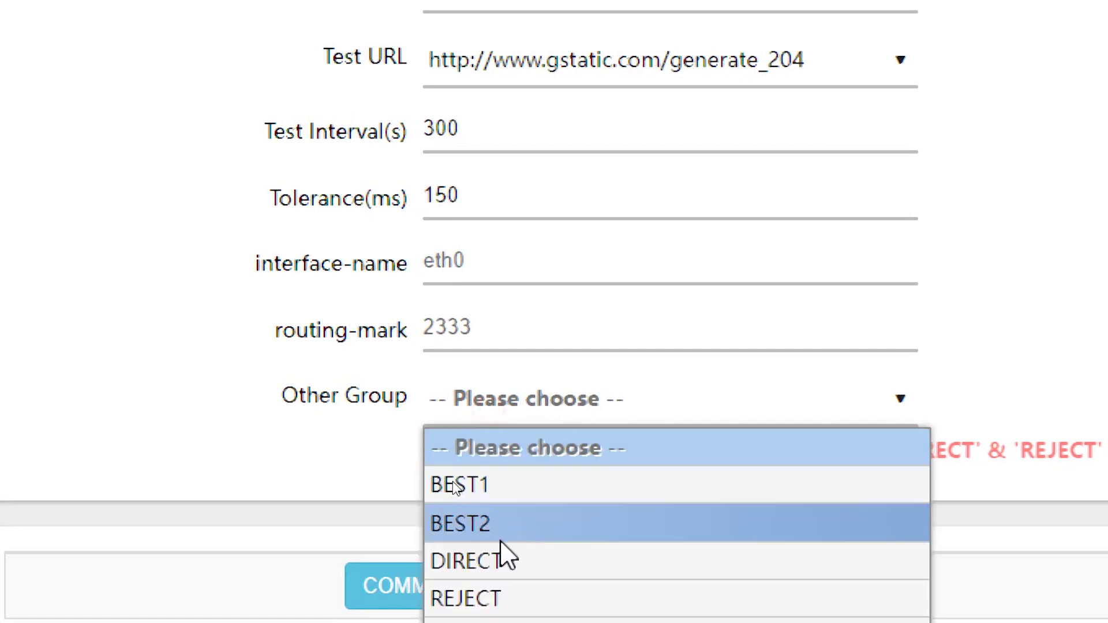
click(473, 488)
click(511, 456)
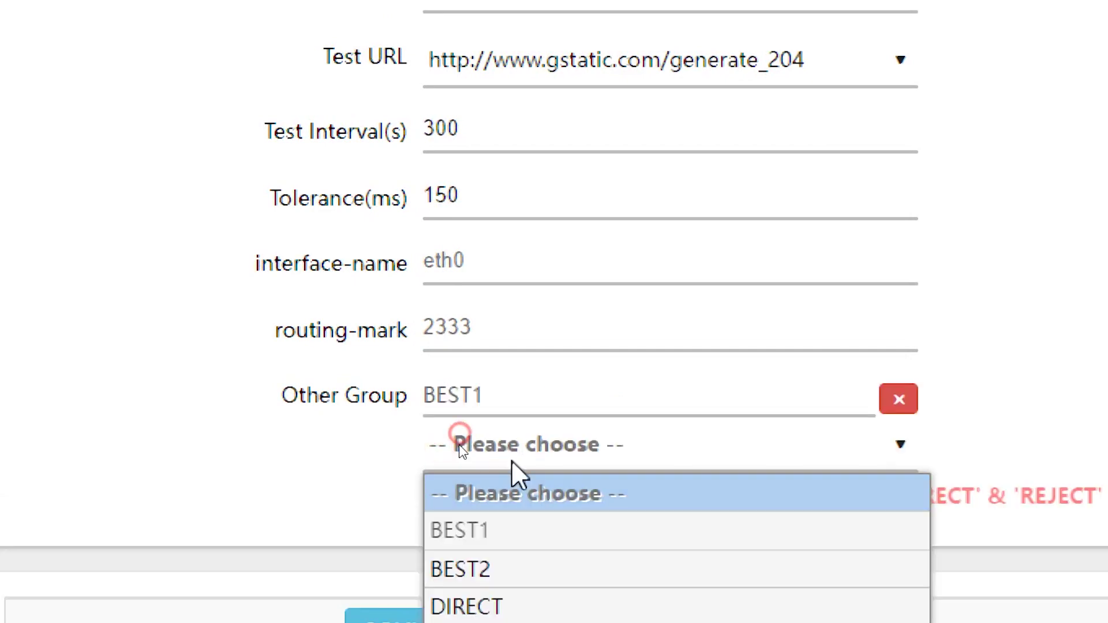
click(472, 570)
scroll(570, 367, down, 2)
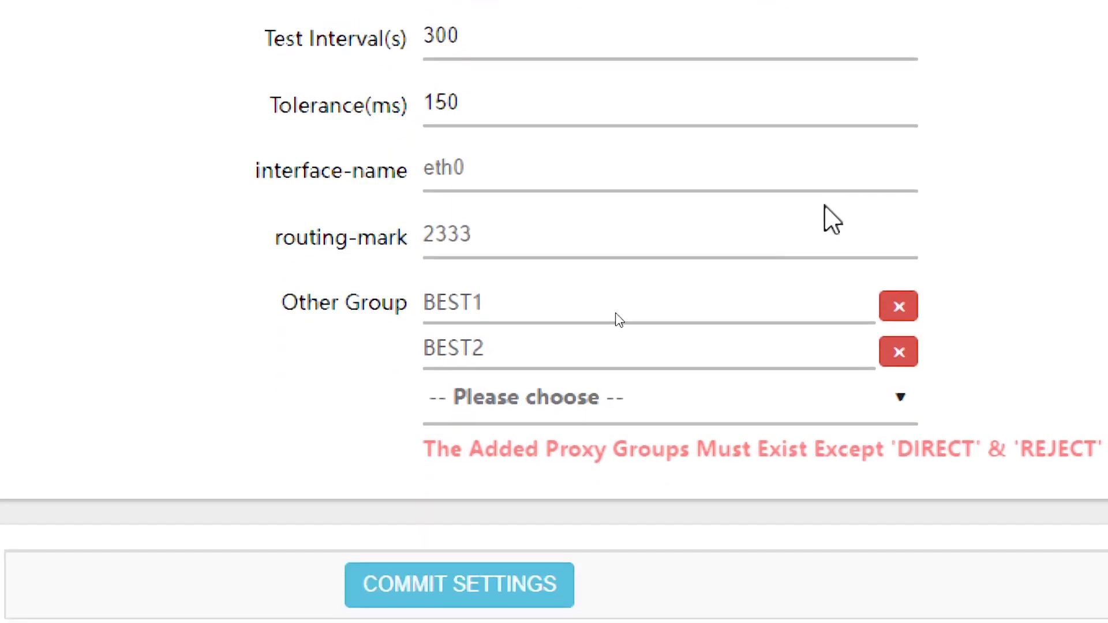
click(523, 584)
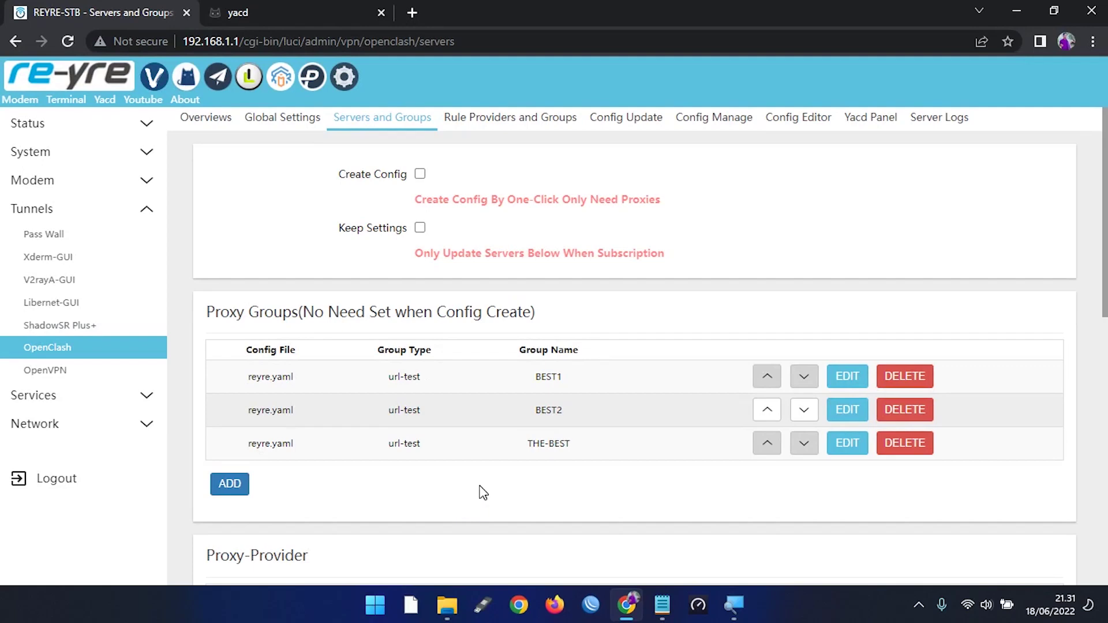
Compare the types of the listed proxies with the BEST1 and BEST2 proxy groups.
scroll(484, 492, down, 8)
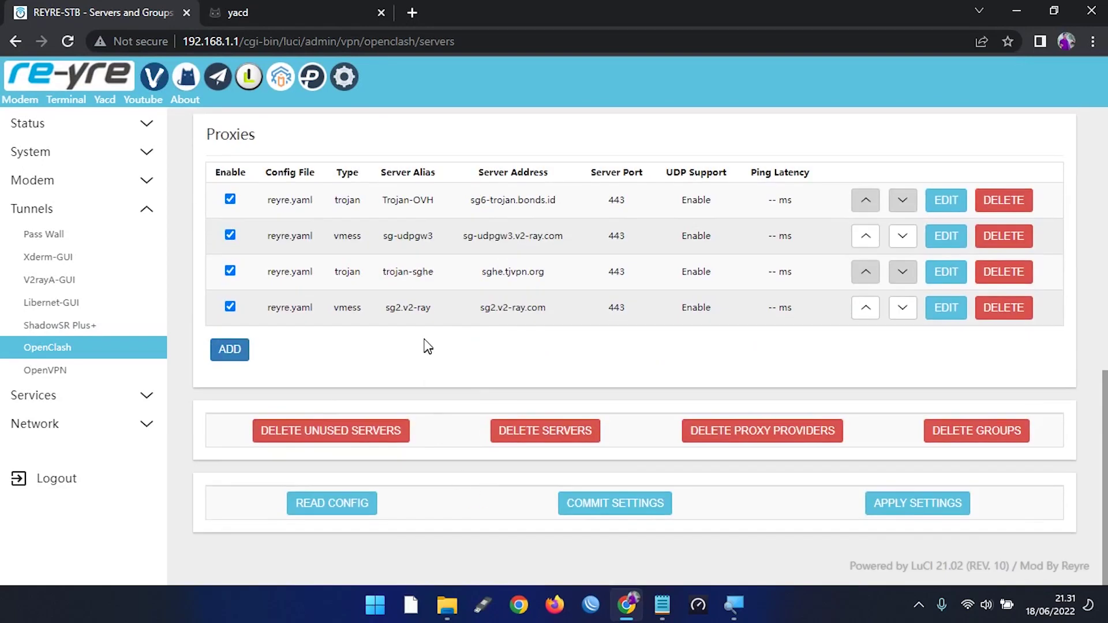
scroll(428, 347, up, 3)
scroll(223, 317, up, 2)
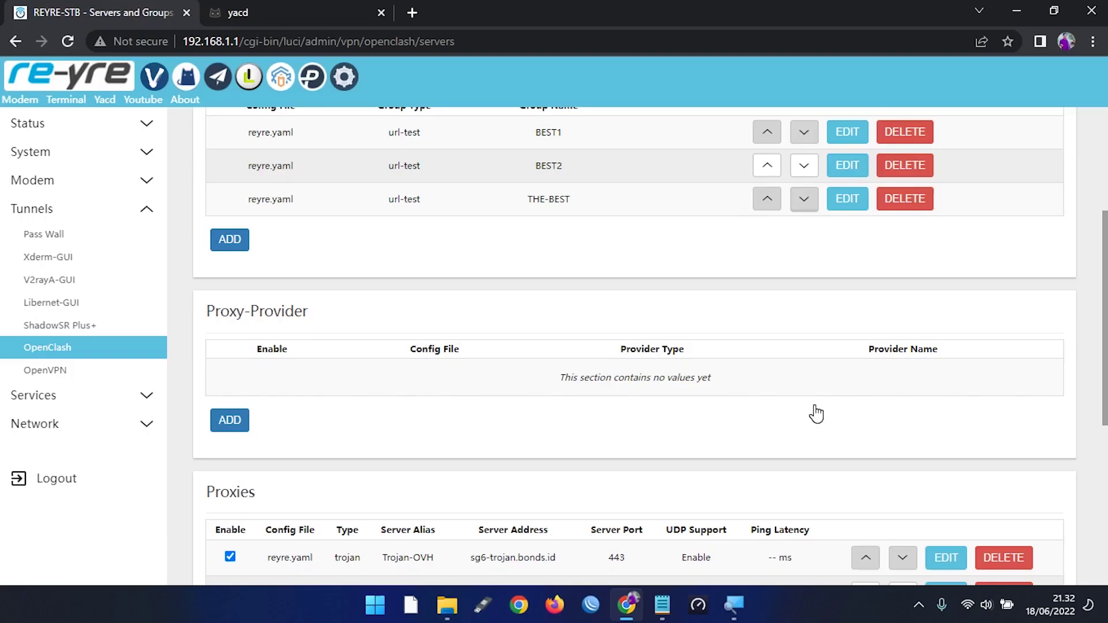
scroll(814, 413, down, 4)
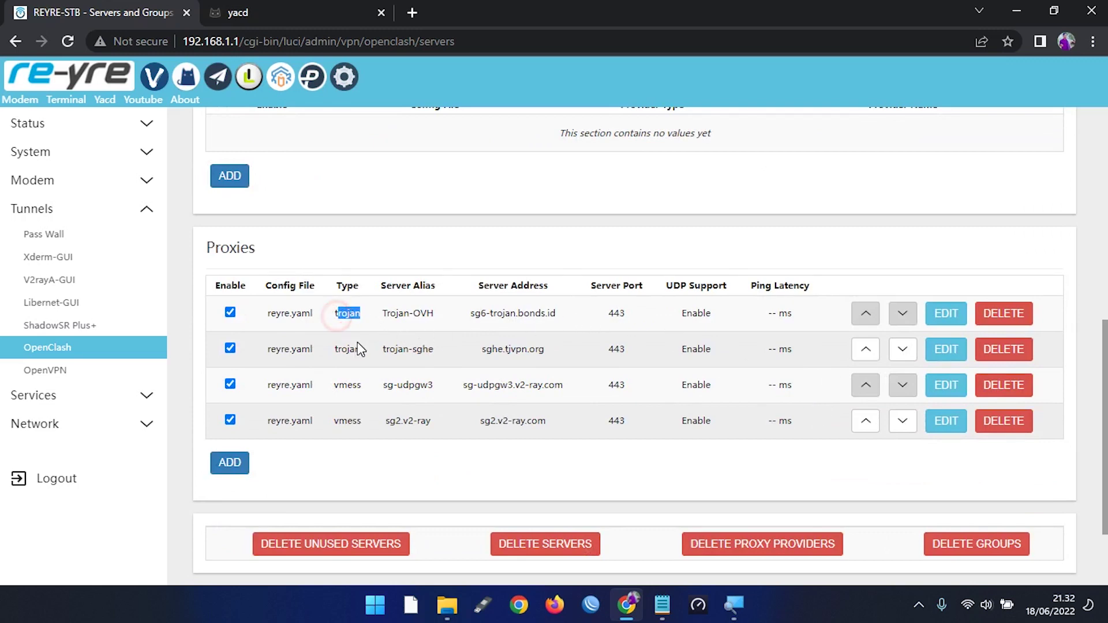
double_click(340, 348)
drag(340, 421, 359, 421)
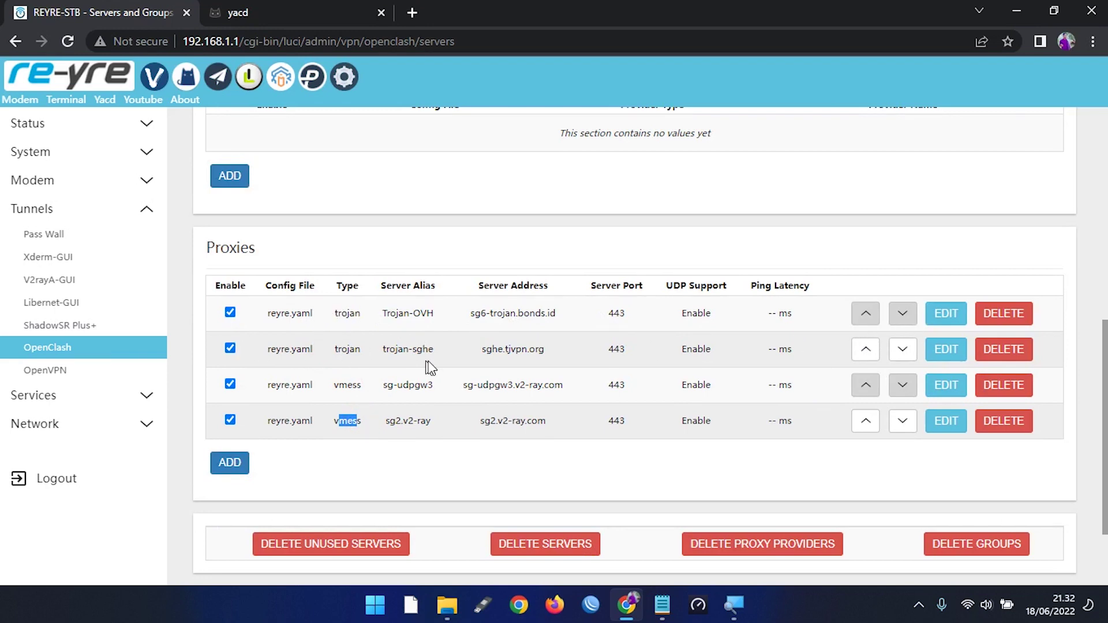
scroll(430, 367, up, 5)
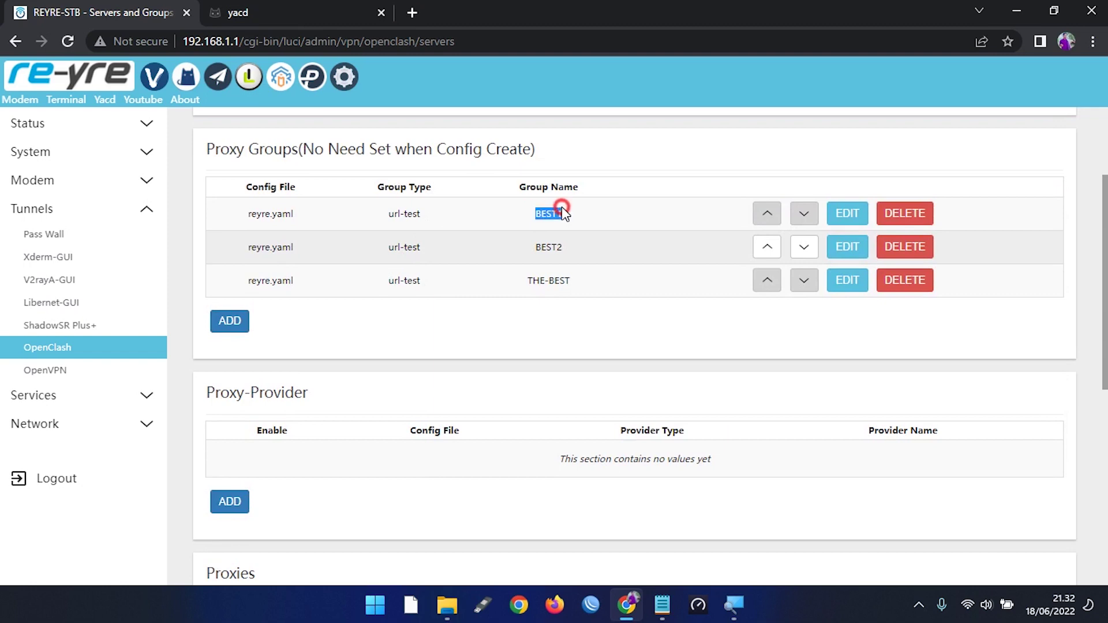
scroll(564, 259, down, 4)
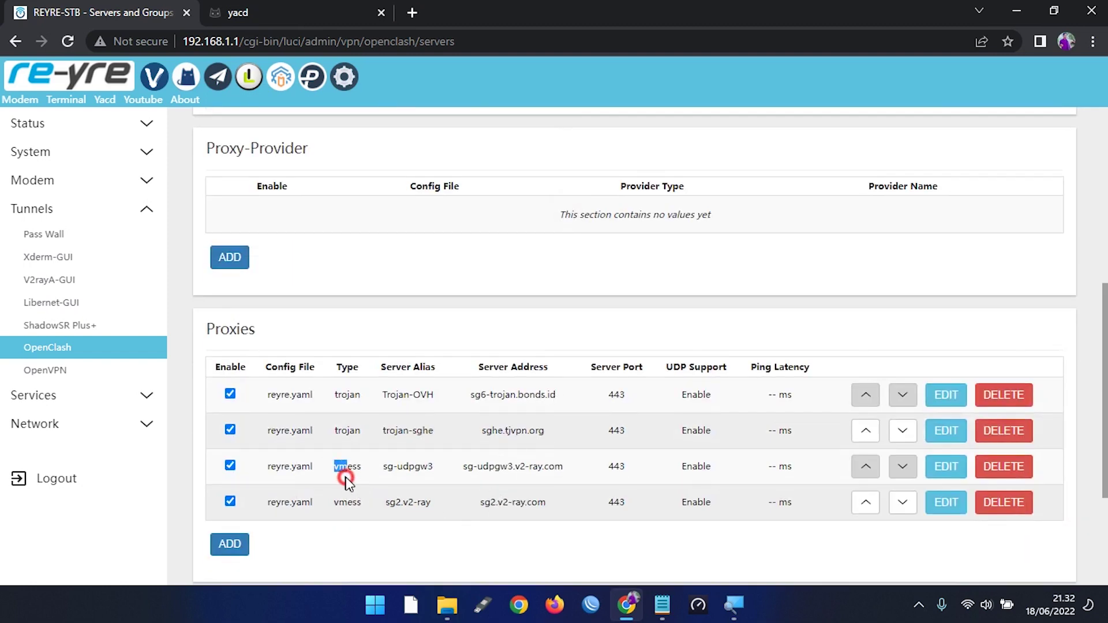
drag(346, 482, 362, 501)
scroll(383, 504, up, 5)
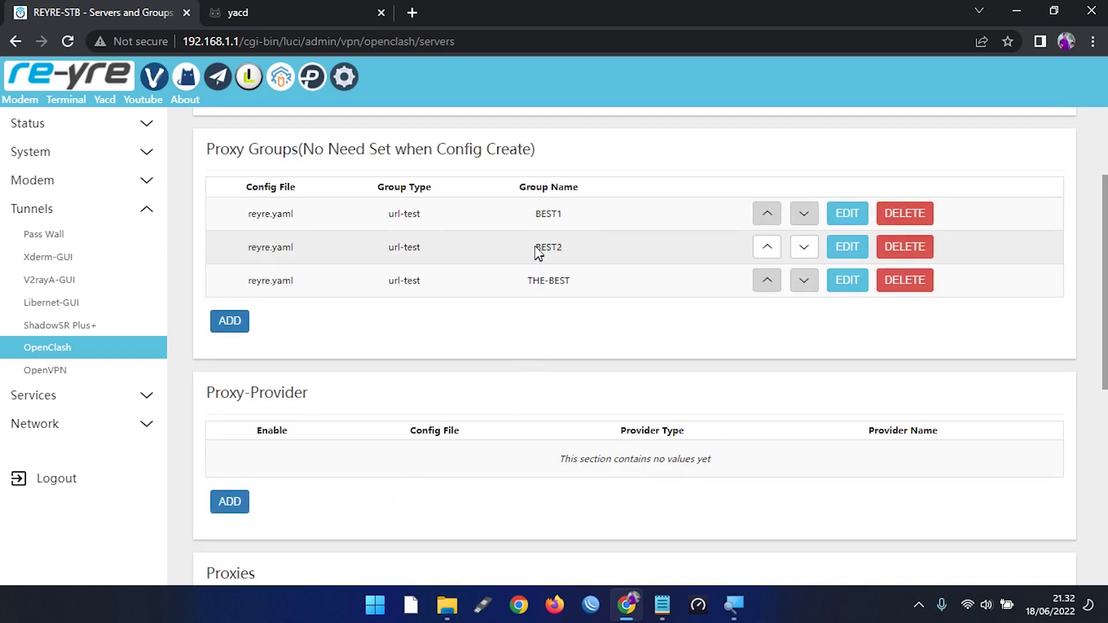
scroll(603, 352, down, 7)
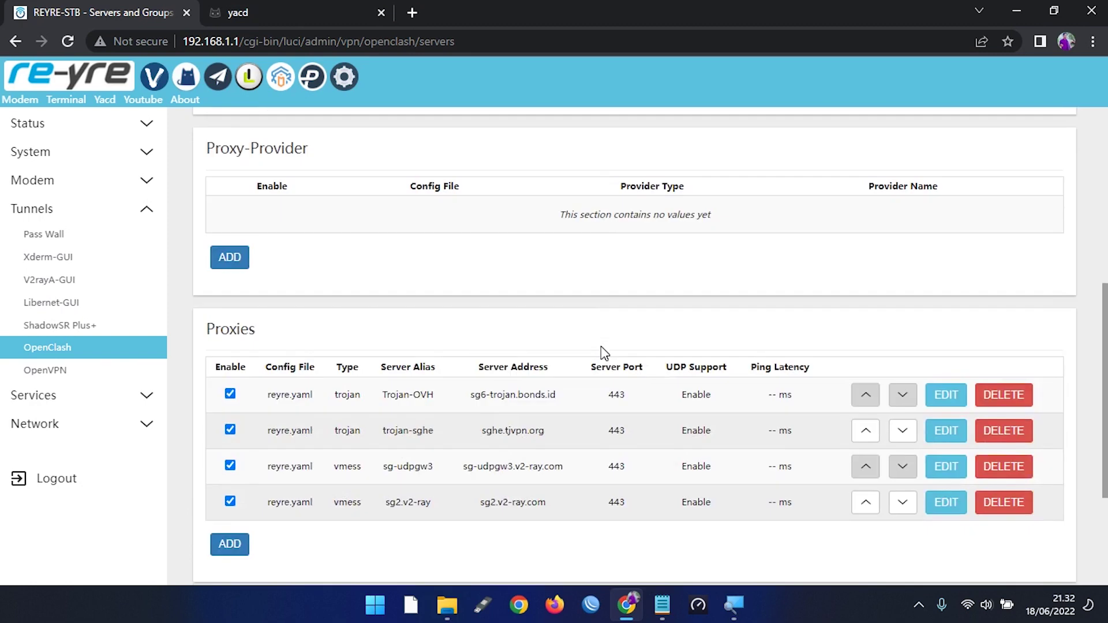
scroll(605, 353, up, 1)
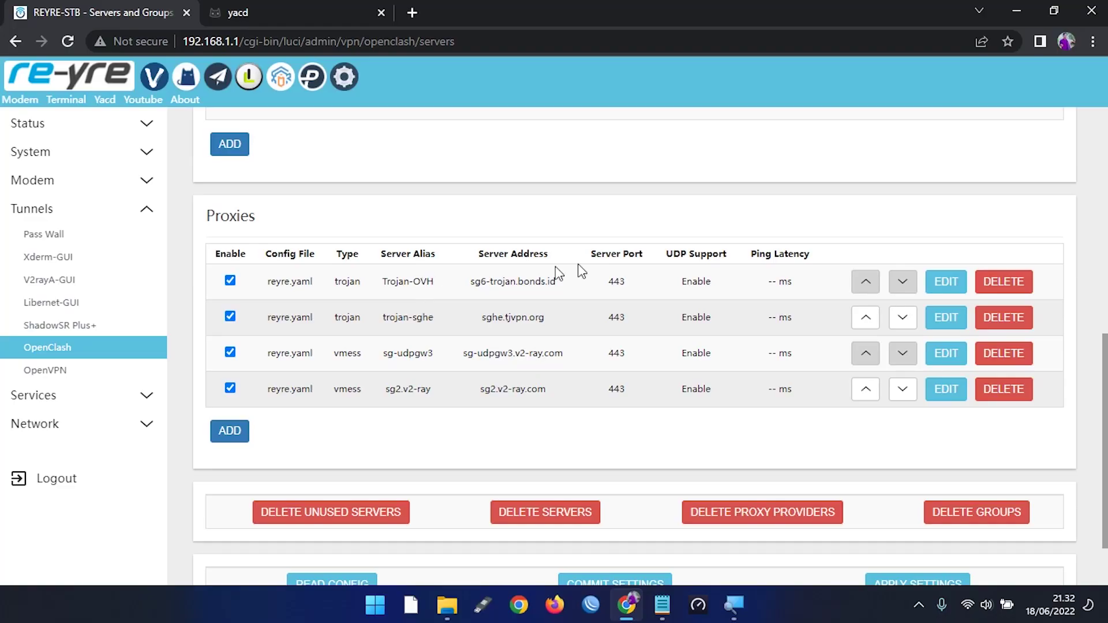
Assign the Trojan-OVH proxy to the BEST1 proxy group and commit its server settings.
click(946, 282)
scroll(635, 346, down, 5)
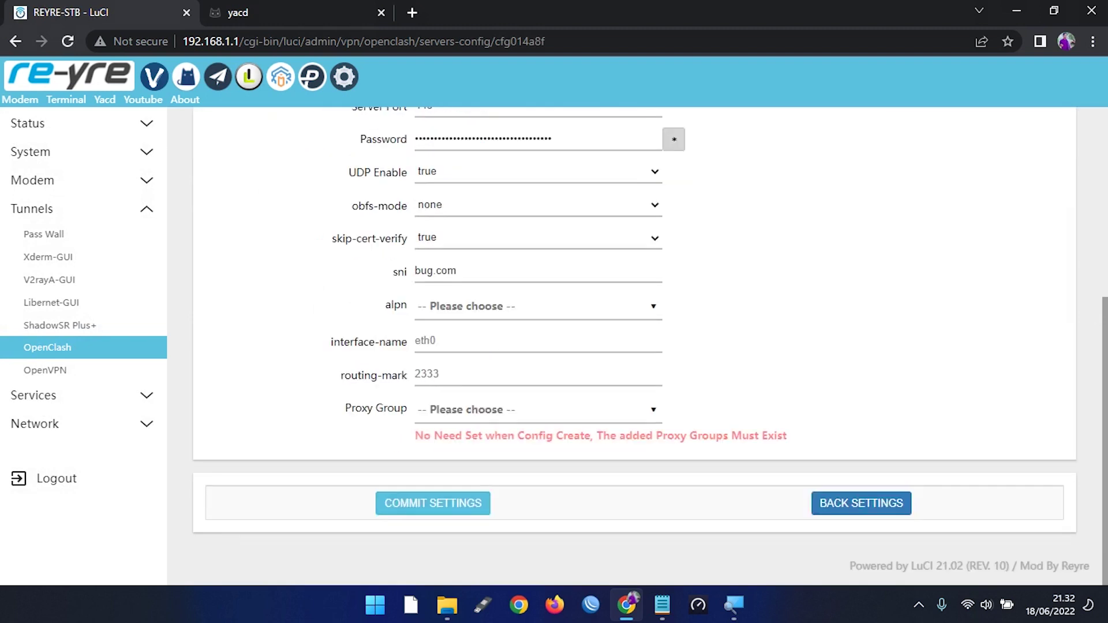
drag(354, 414, 409, 415)
click(484, 408)
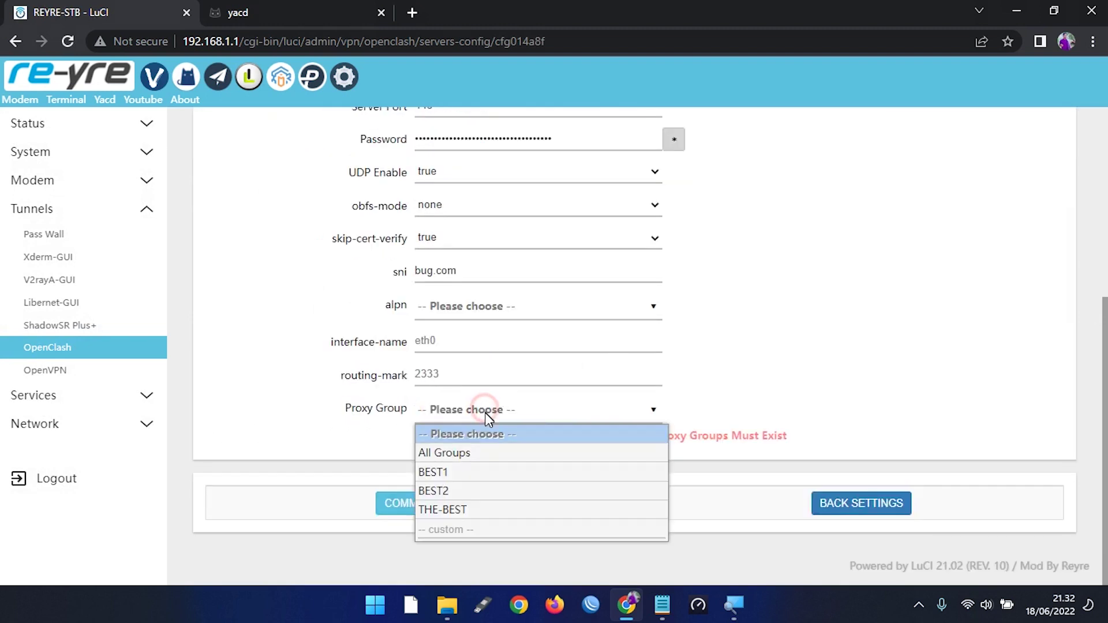
click(450, 473)
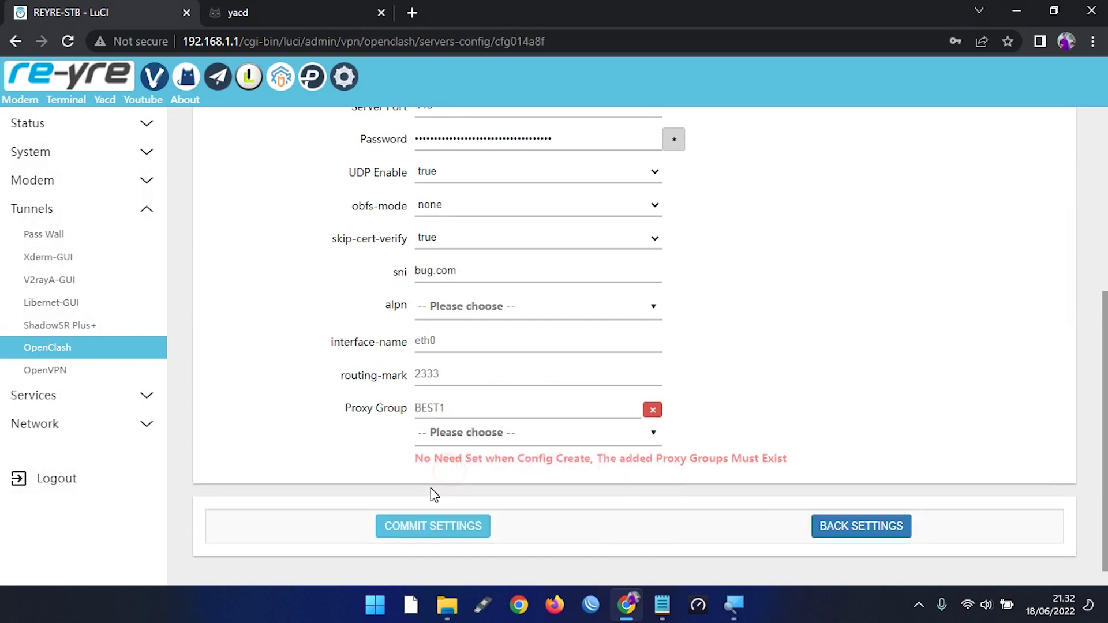
click(446, 530)
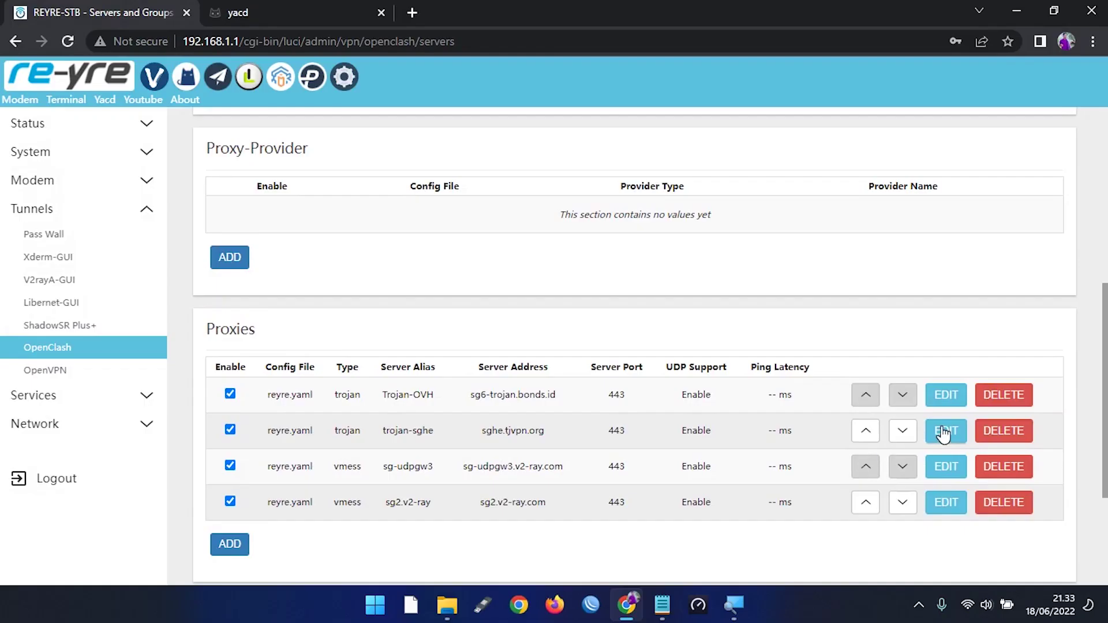
Assign the trojan-sghe proxy to the BEST1 proxy group and commit its server settings.
click(942, 432)
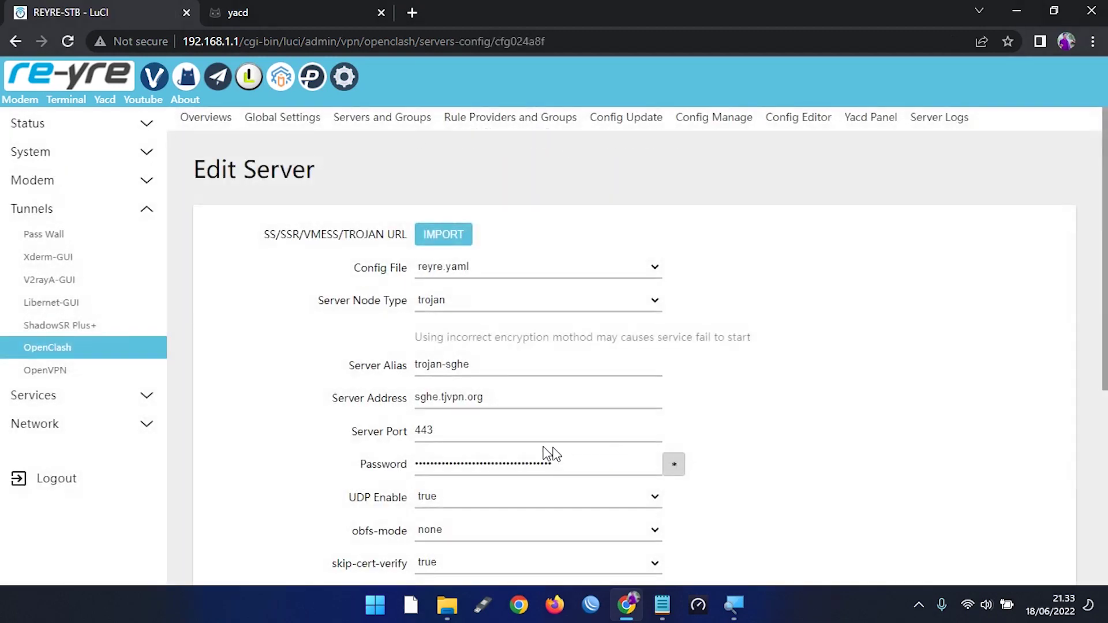
scroll(549, 455, down, 6)
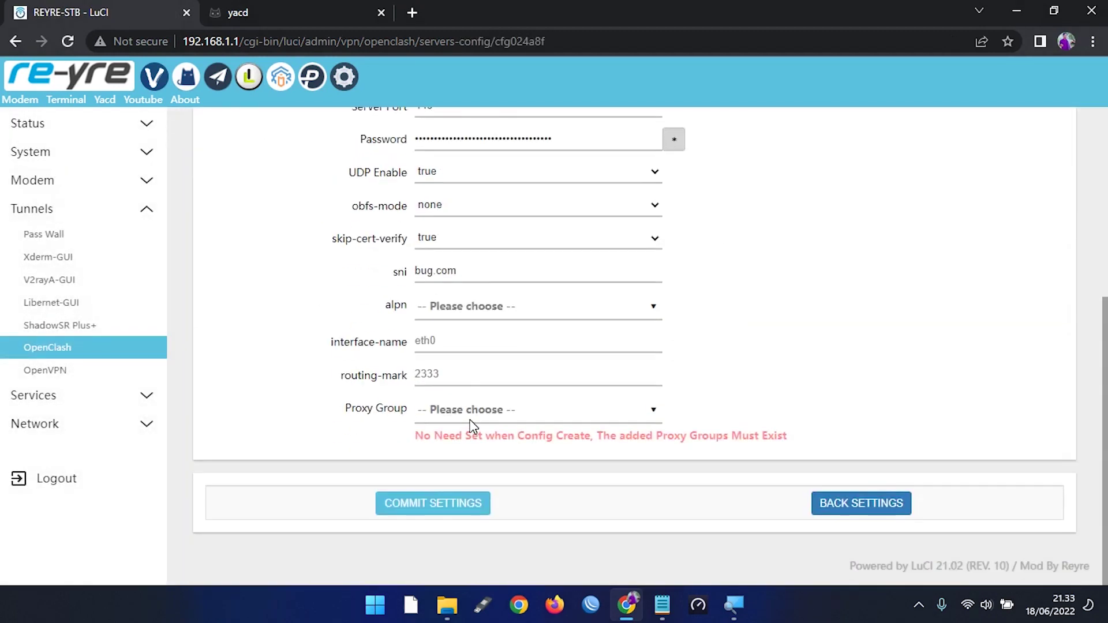
click(470, 419)
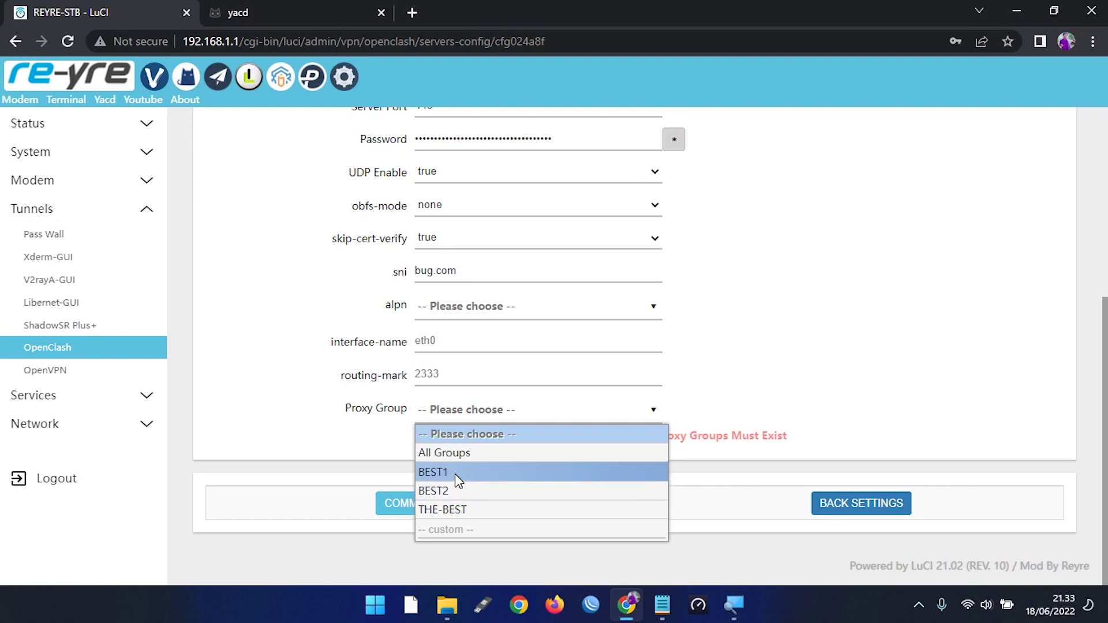
click(455, 473)
scroll(535, 488, down, 1)
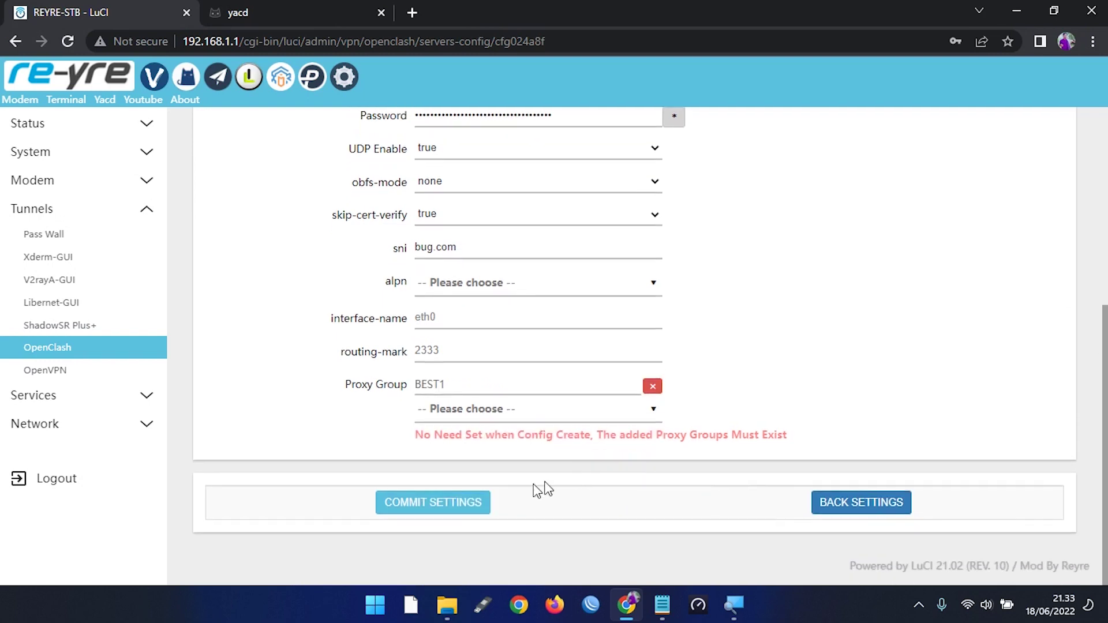
click(432, 505)
Assign the sg-udpgw3 proxy to the BEST2 proxy group and commit its server settings.
scroll(840, 452, down, 5)
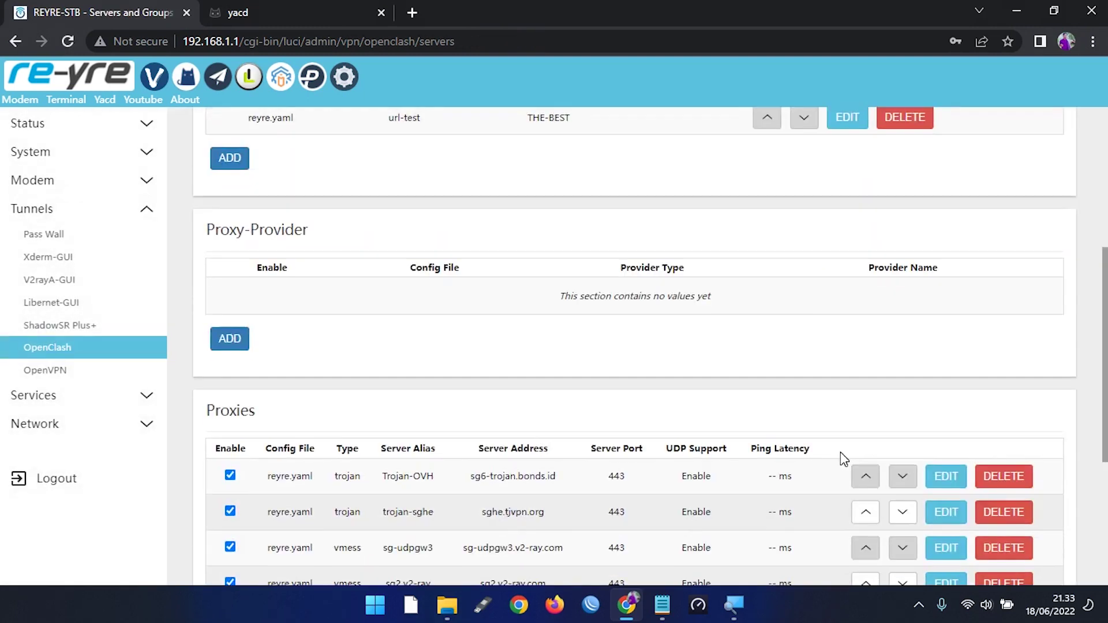
scroll(841, 452, down, 4)
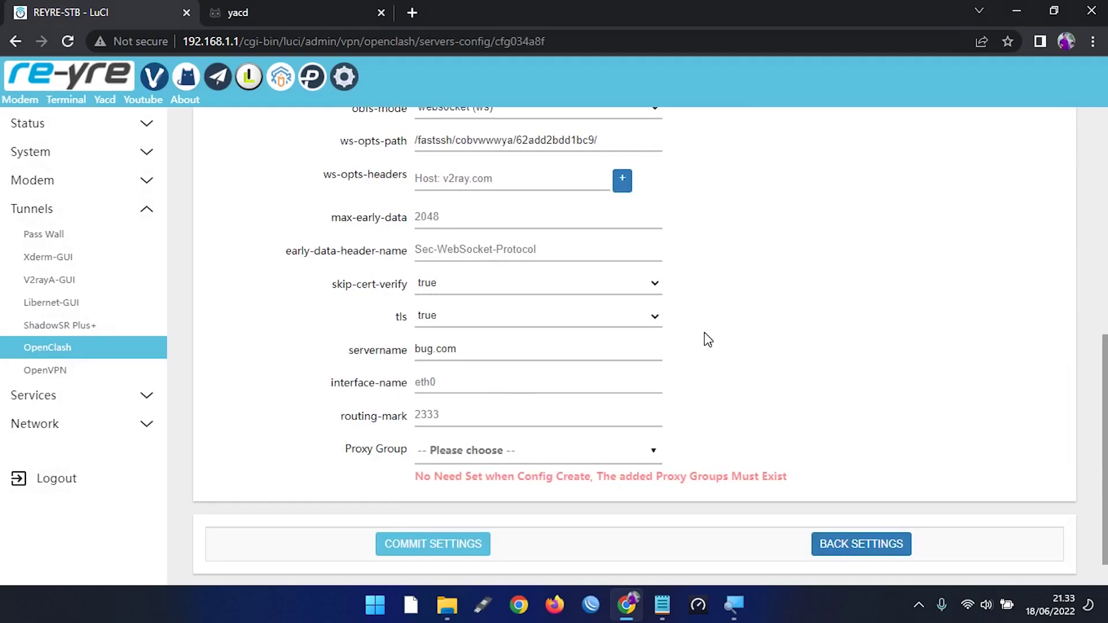
scroll(473, 450, down, 1)
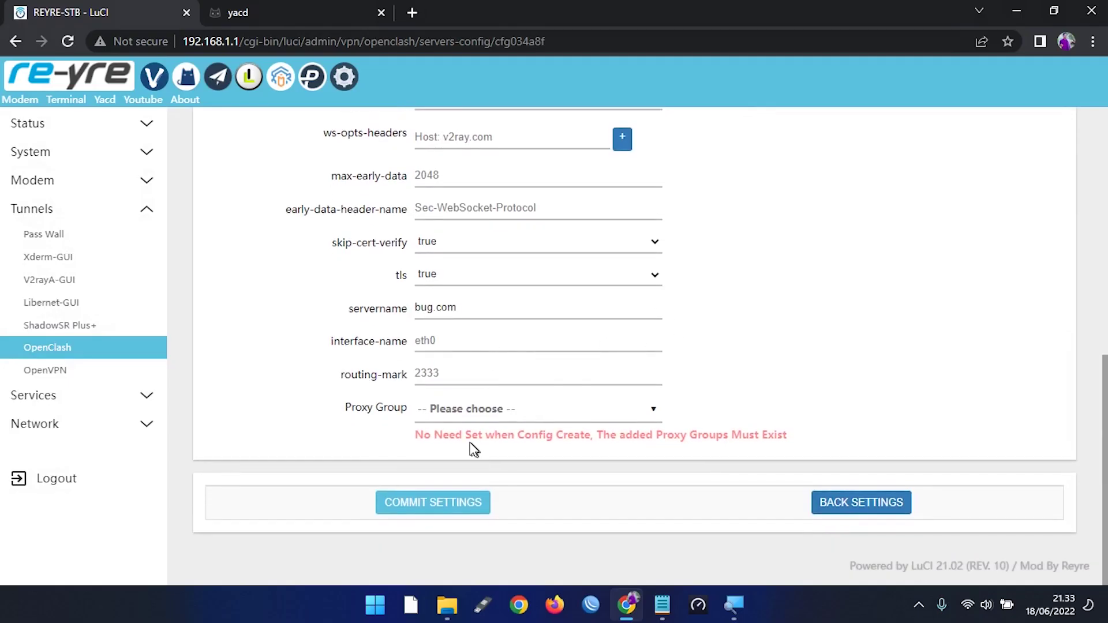
click(465, 410)
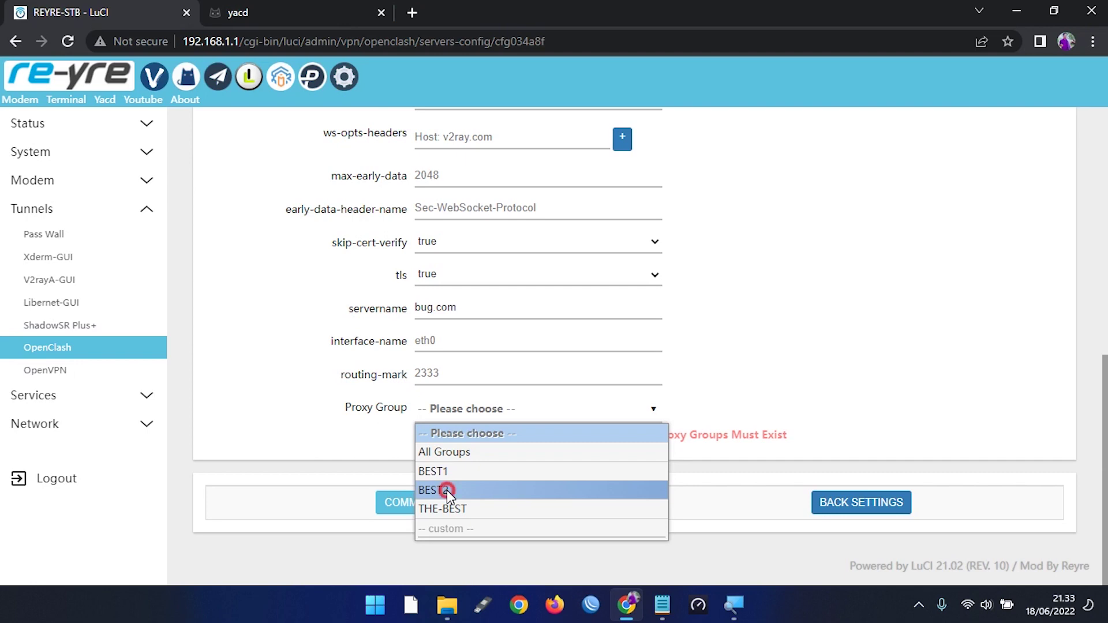
click(447, 490)
click(433, 526)
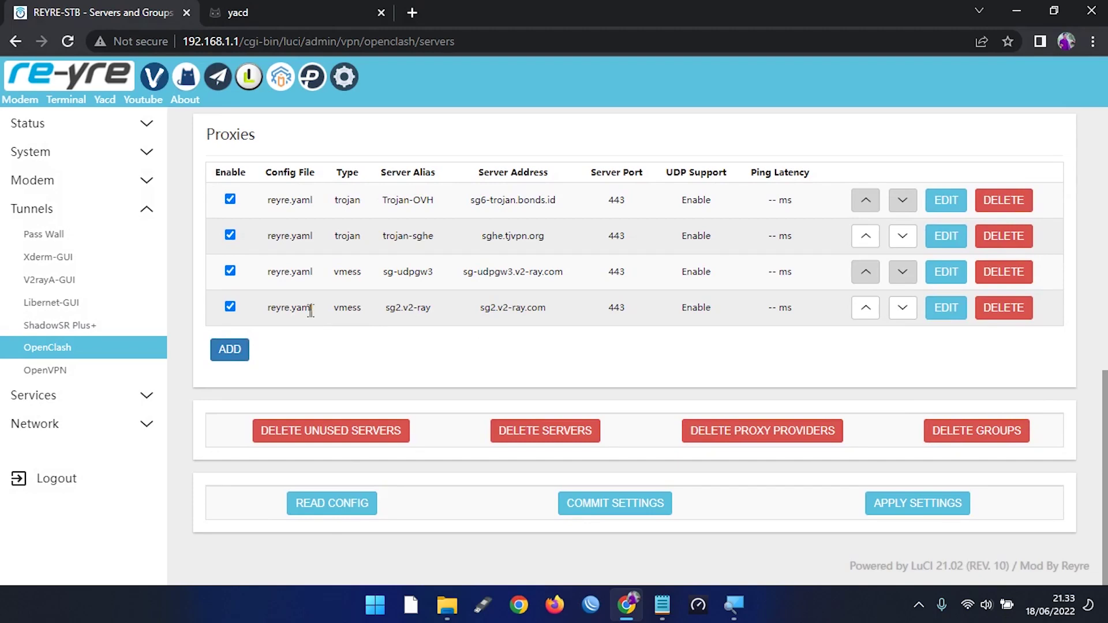
Assign the sg2.v2-ray proxy to the BEST2 proxy group and commit its server settings.
drag(310, 310, 413, 307)
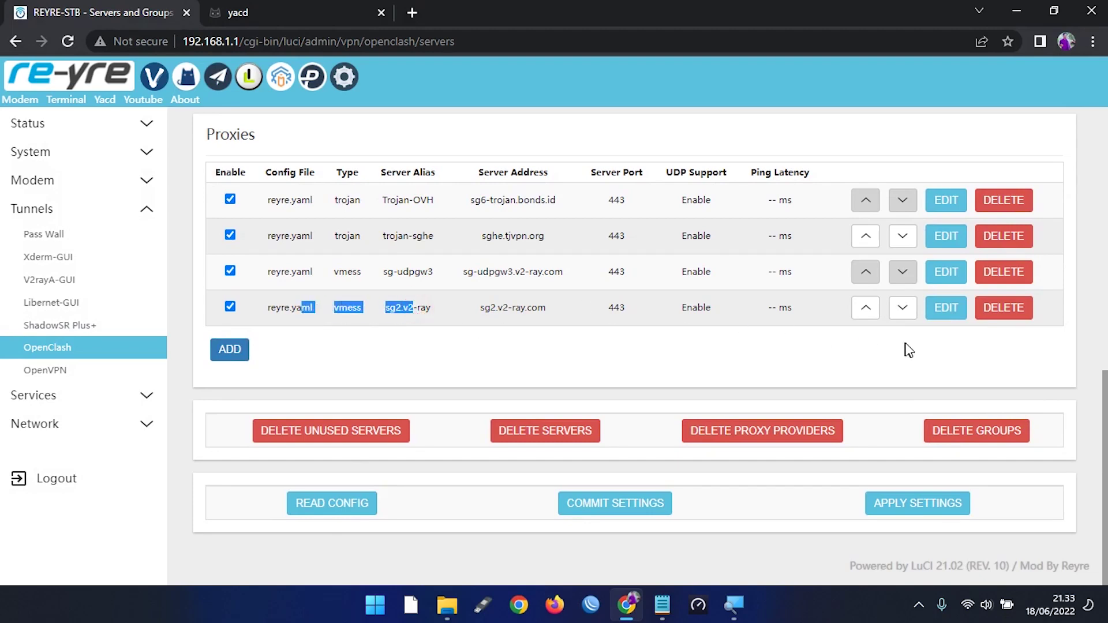
click(947, 312)
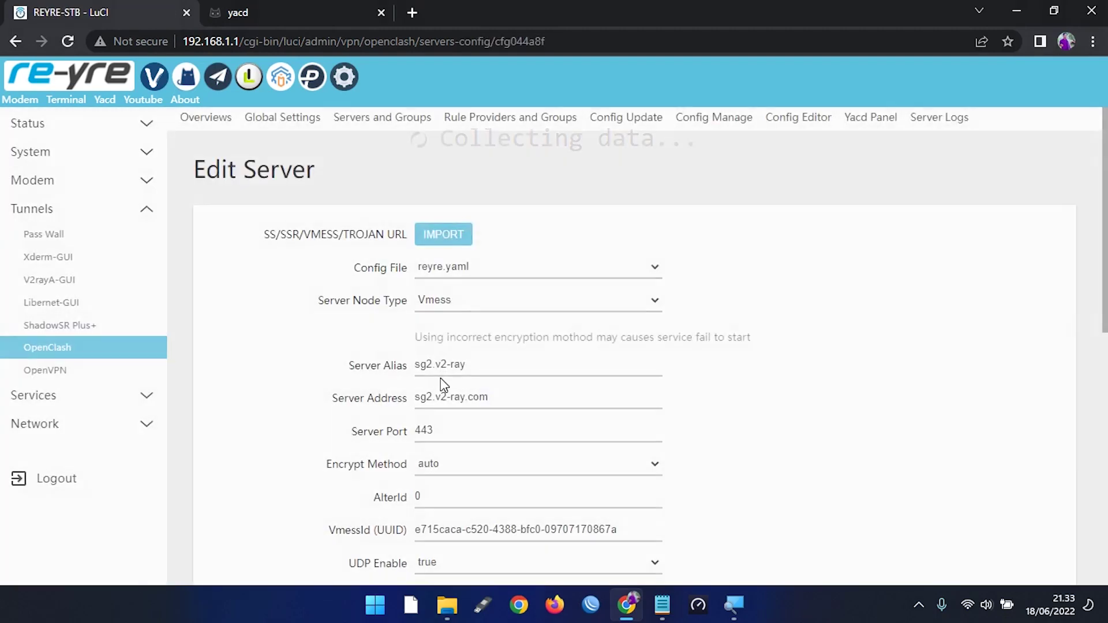
scroll(329, 444, down, 6)
scroll(341, 447, down, 3)
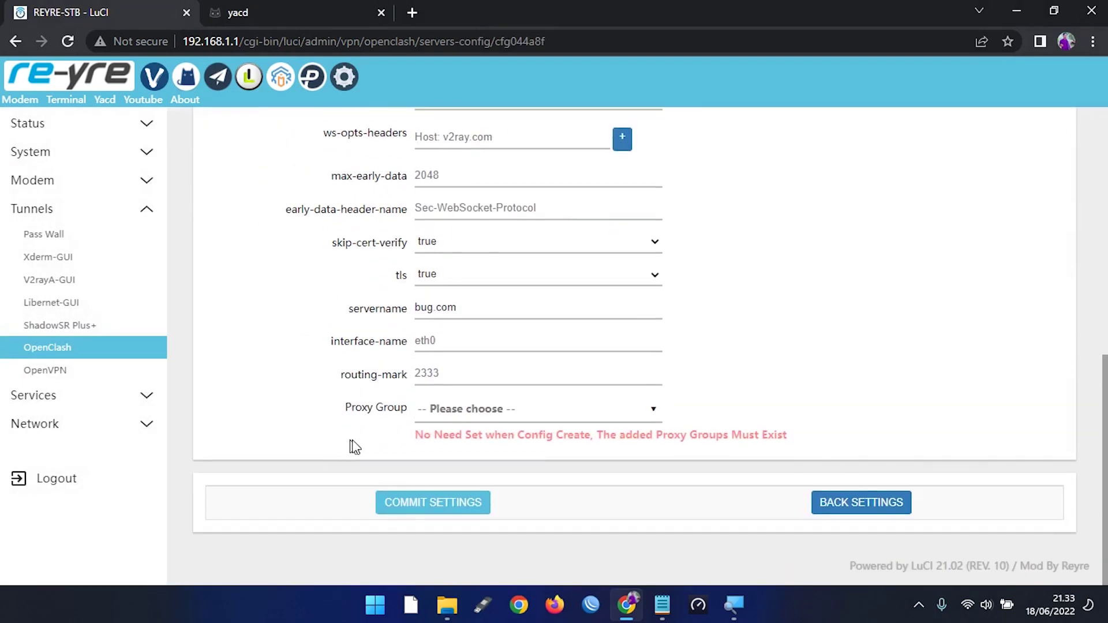
click(469, 409)
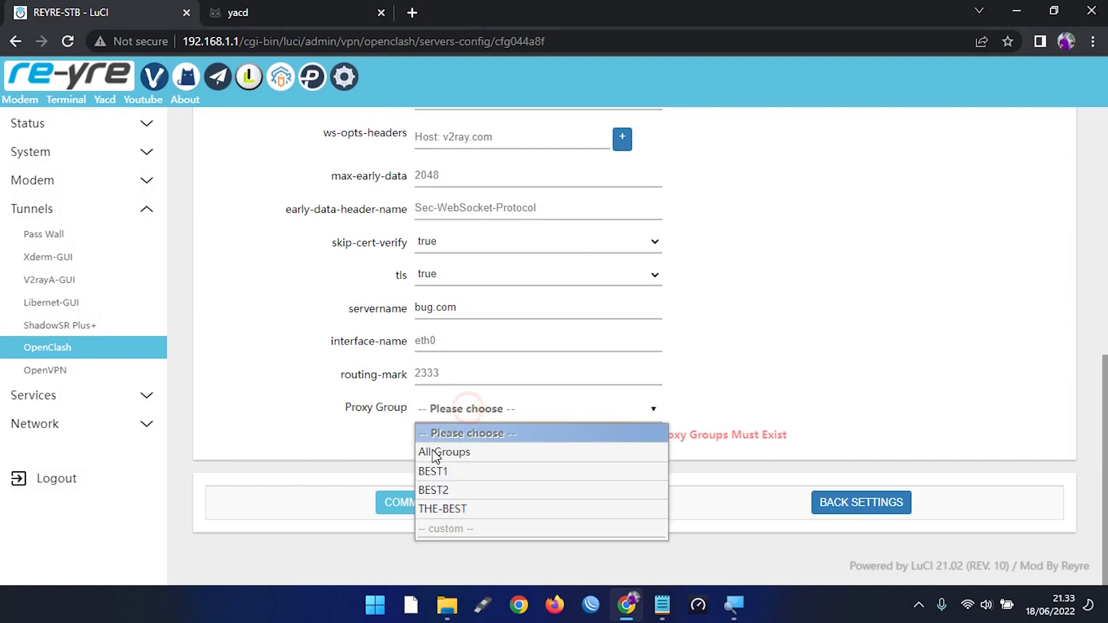
click(465, 488)
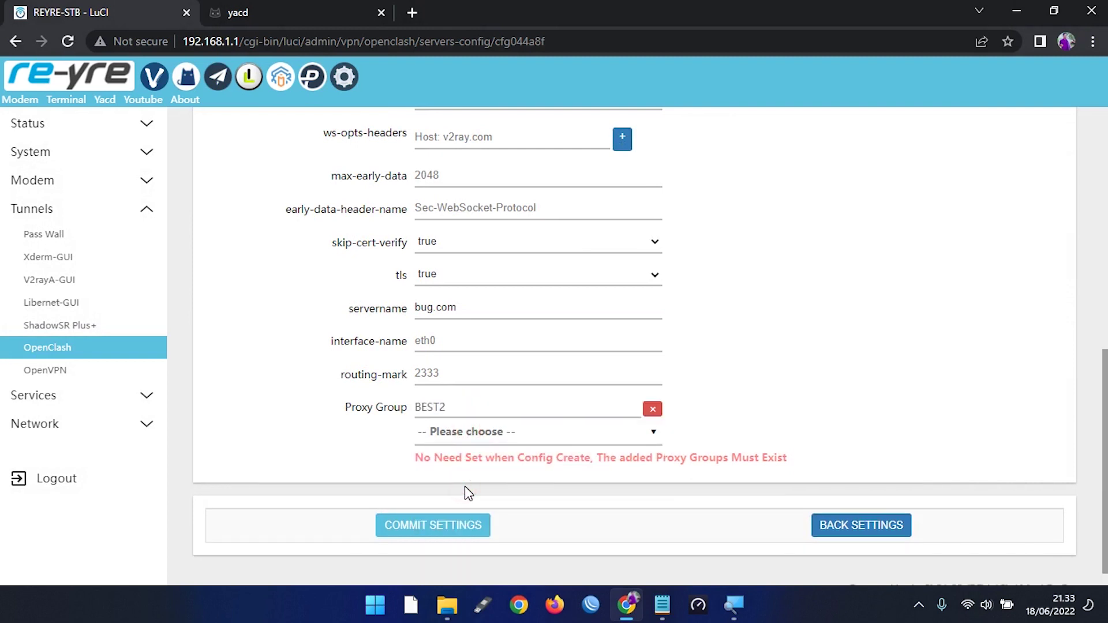
click(442, 525)
Commit the overall servers and groups configuration and apply the settings to OpenClash.
scroll(891, 480, down, 10)
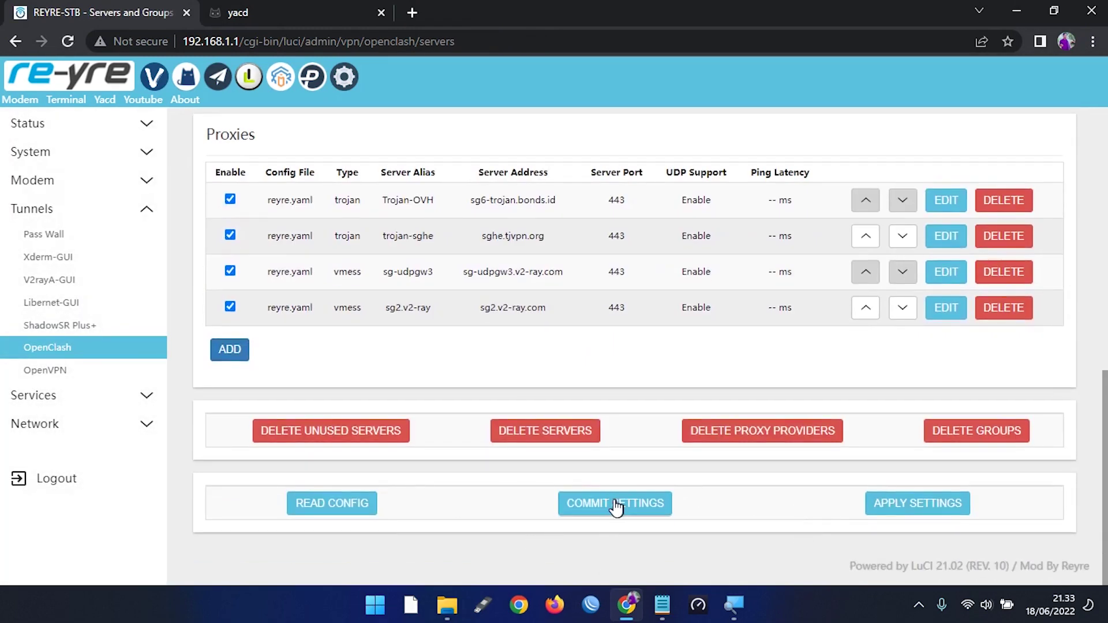
click(616, 508)
click(912, 511)
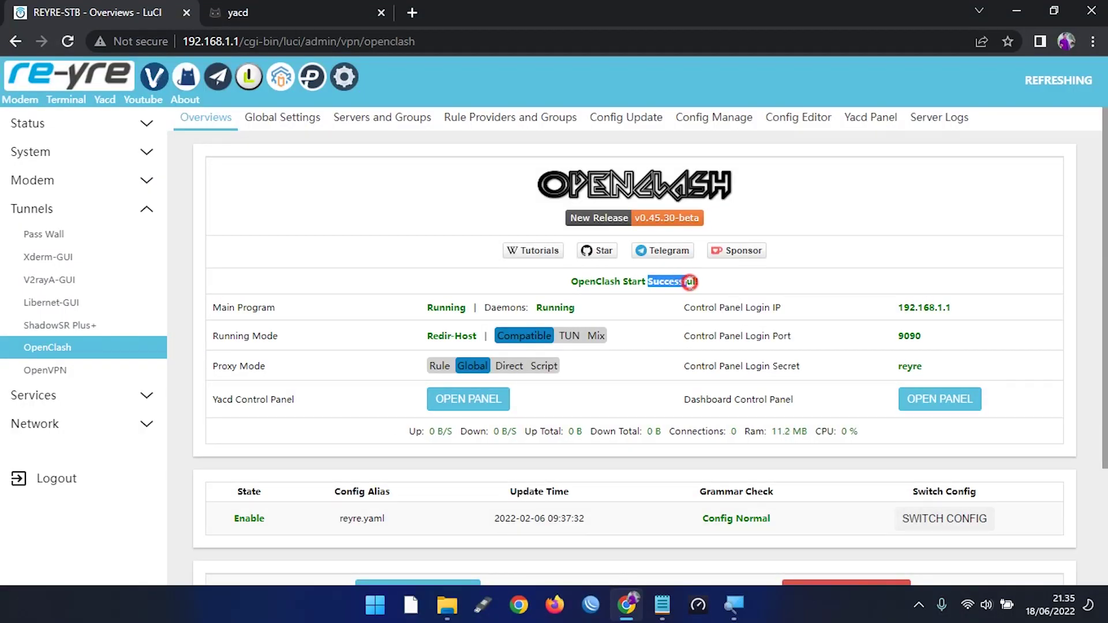
Open the Yacd control panel, close the duplicate browser tab, and expand the BEST1 and BEST2 groups among the proxies.
click(468, 405)
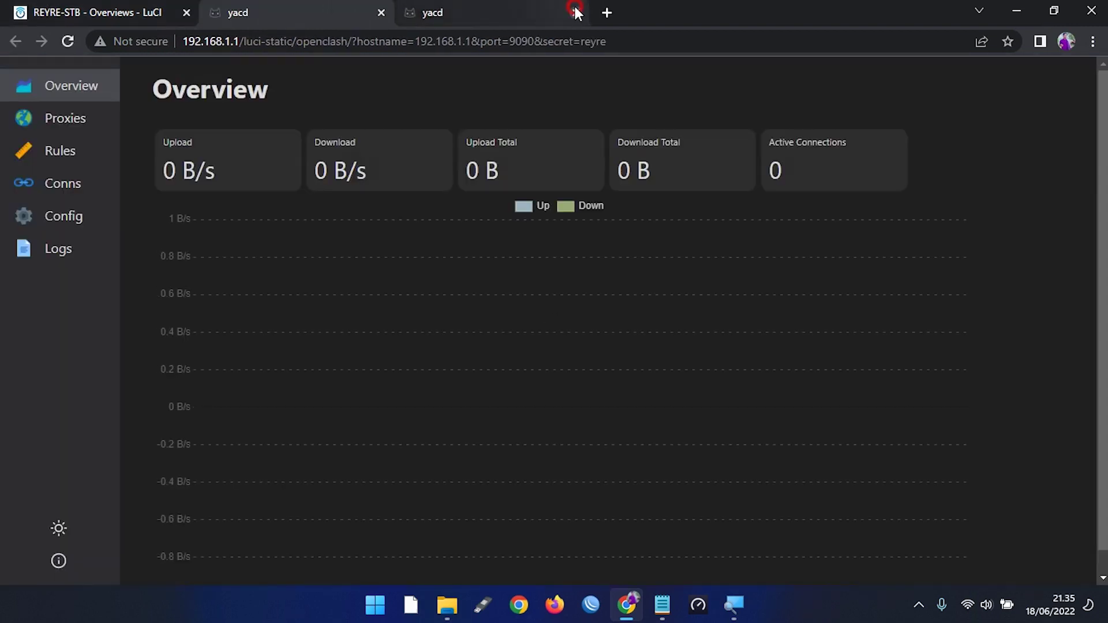
click(575, 11)
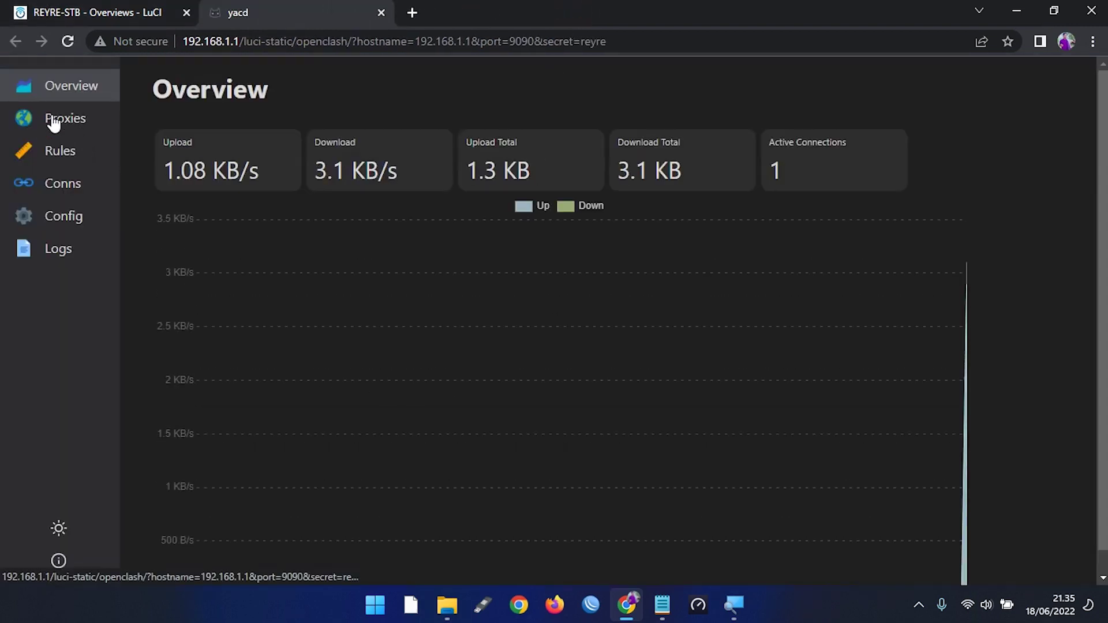
click(53, 120)
click(289, 141)
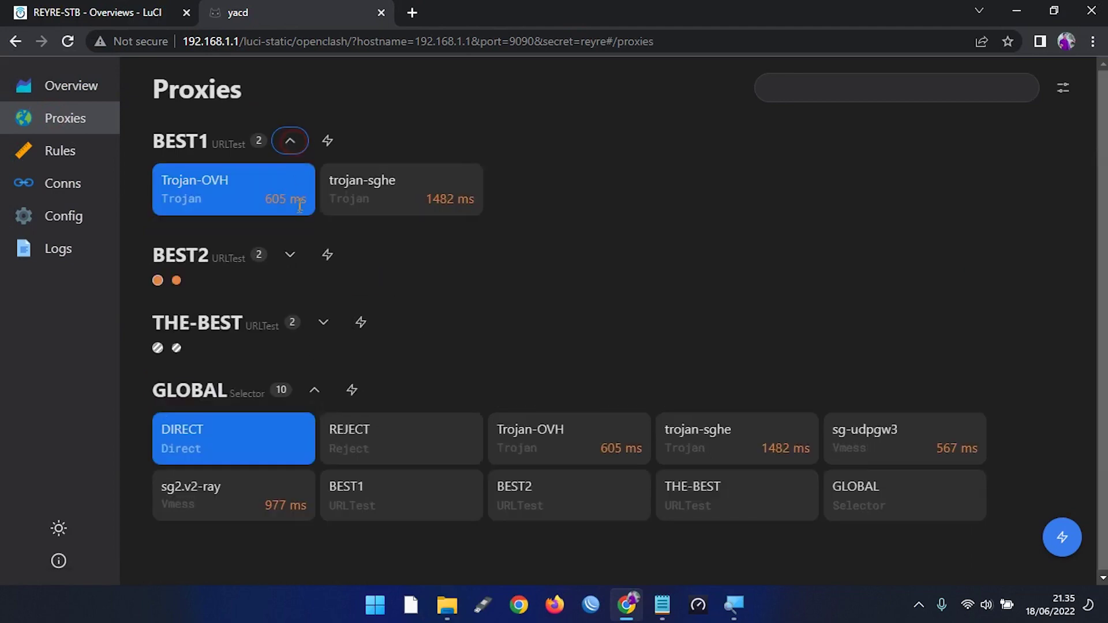
click(292, 256)
scroll(555, 283, down, 1)
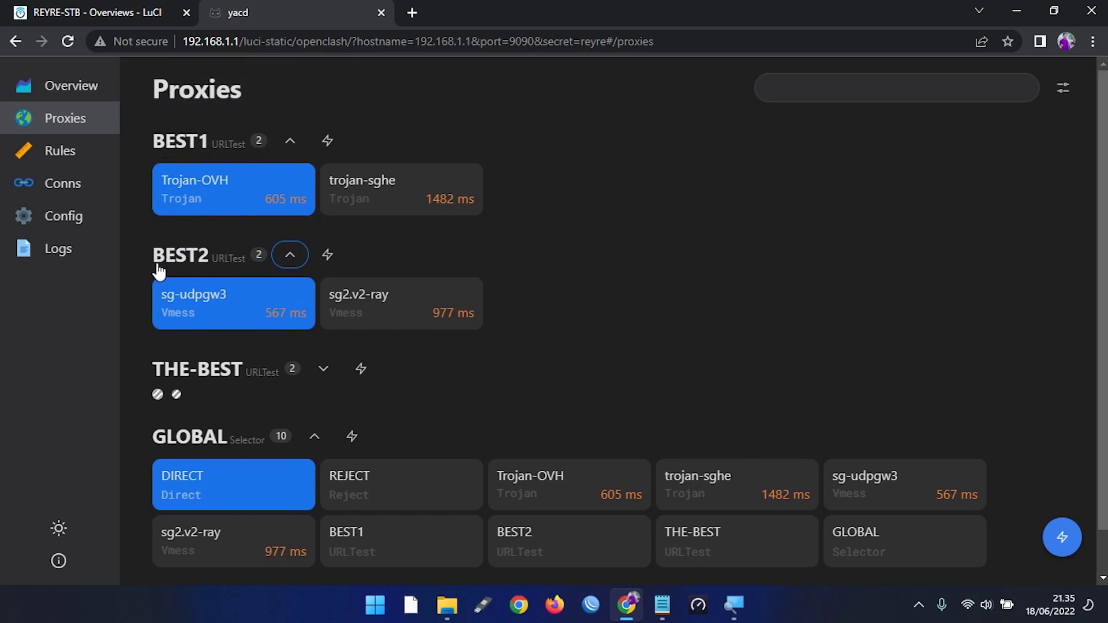
Compare the latencies of the active proxies in BEST1 and BEST2, Trojan-OVH and sg-udpgw3.
drag(186, 260, 209, 266)
click(290, 255)
click(286, 252)
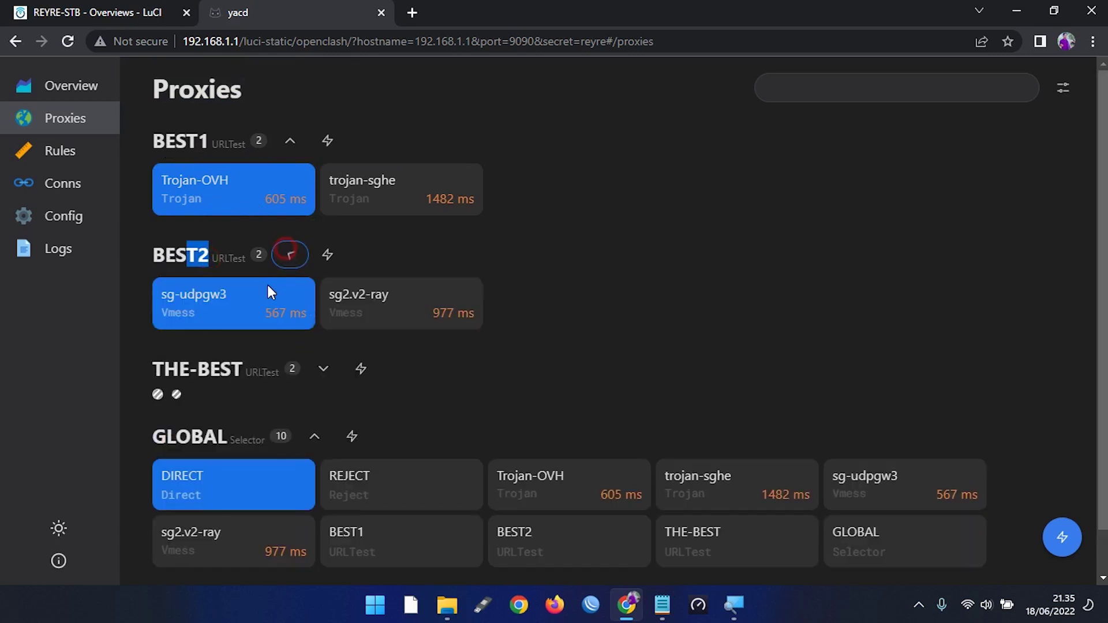
click(261, 195)
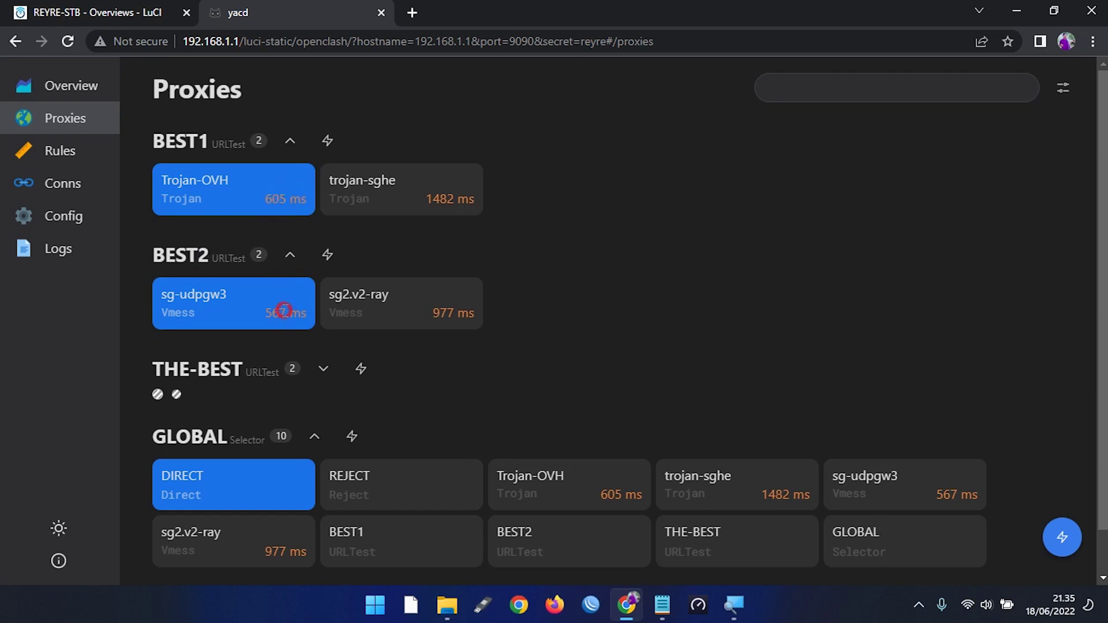
click(254, 310)
click(297, 198)
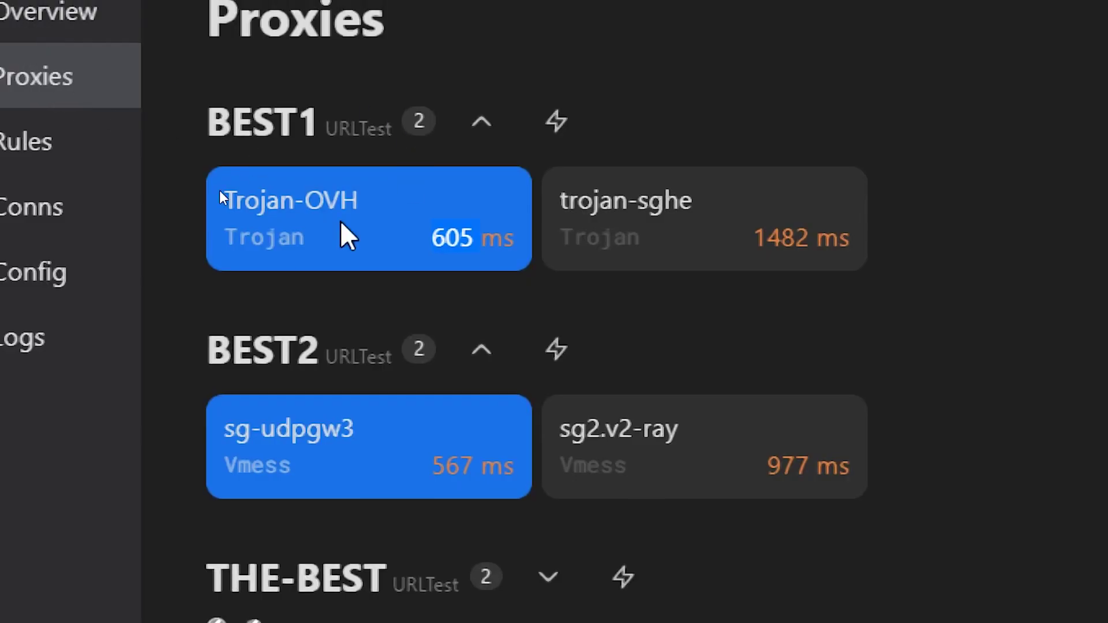
click(264, 196)
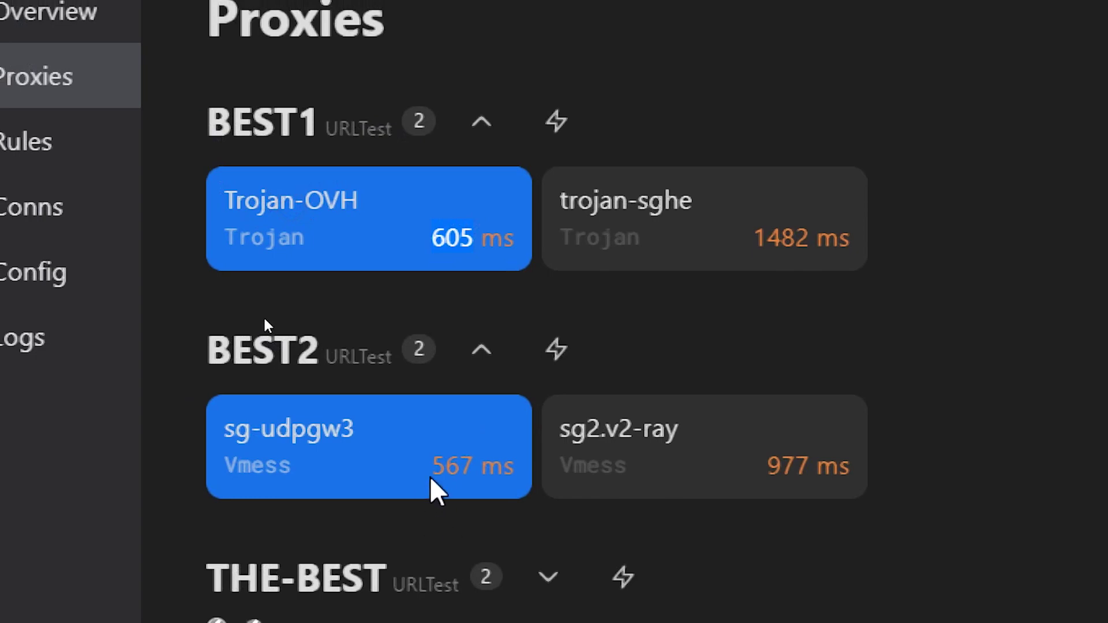
click(445, 472)
drag(445, 472, 477, 471)
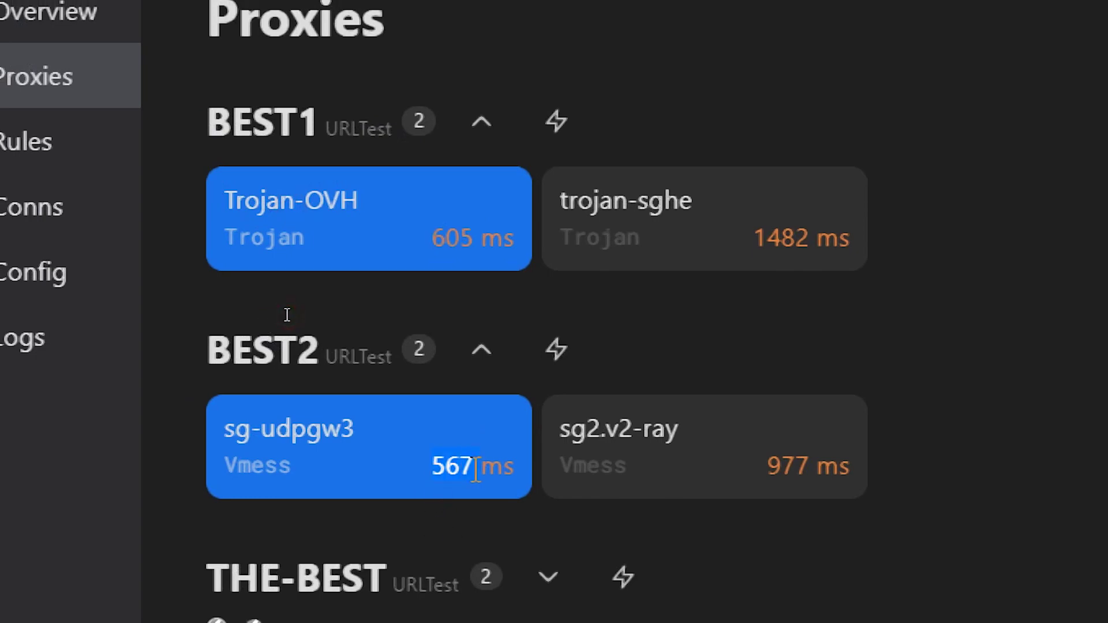